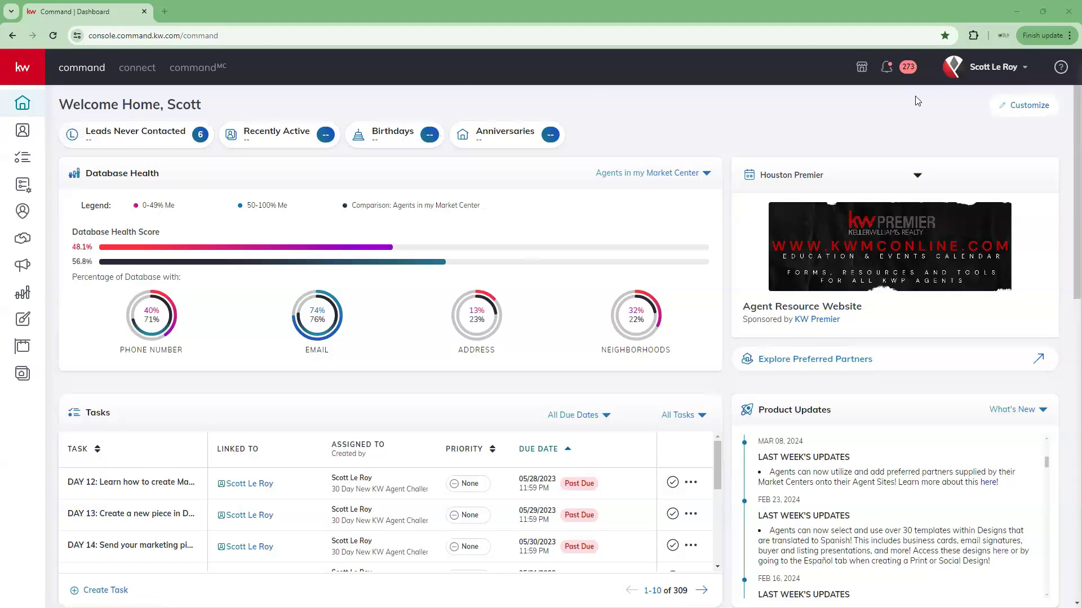
- Open the Contact Tags page within the Contacts section of the Command settings
{"action": "left_click", "coordinate": [1004, 72]}
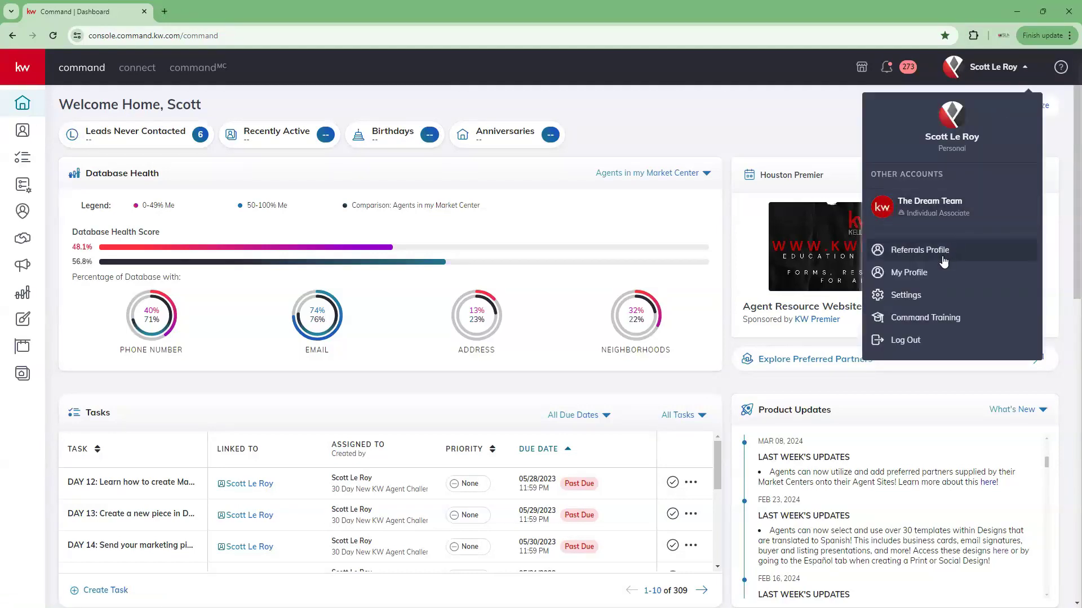
{"action": "left_click", "coordinate": [921, 297]}
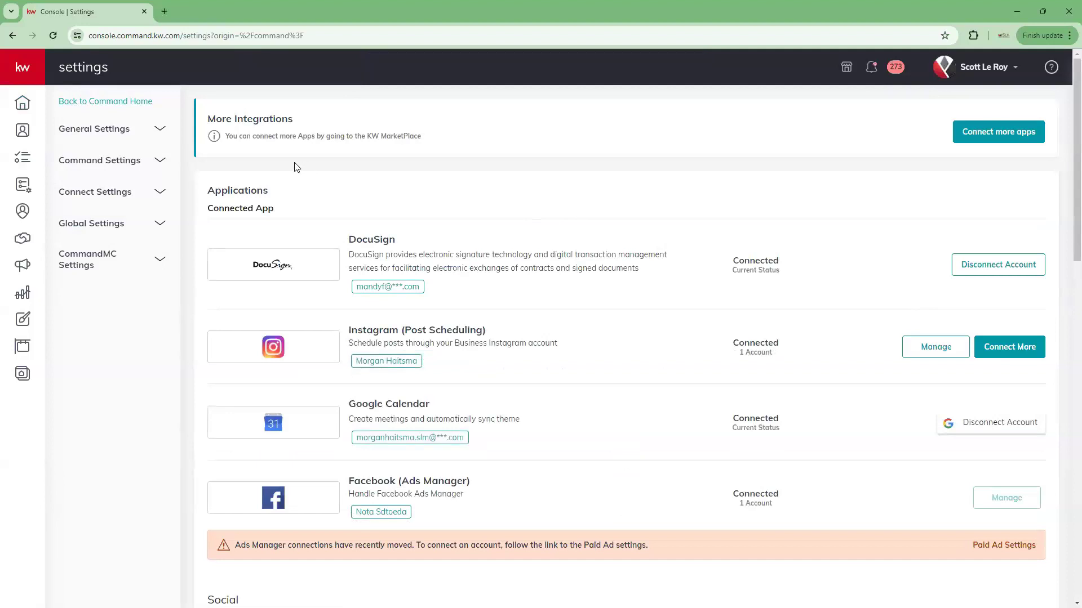
{"action": "left_click", "coordinate": [110, 133]}
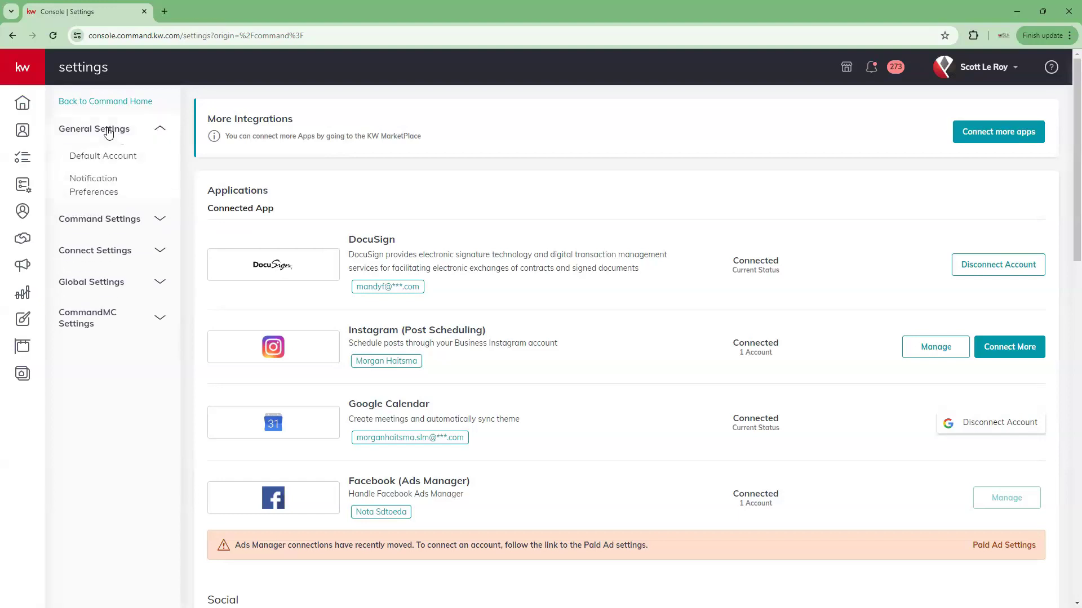
{"action": "left_click", "coordinate": [110, 134]}
{"action": "left_click", "coordinate": [106, 165]}
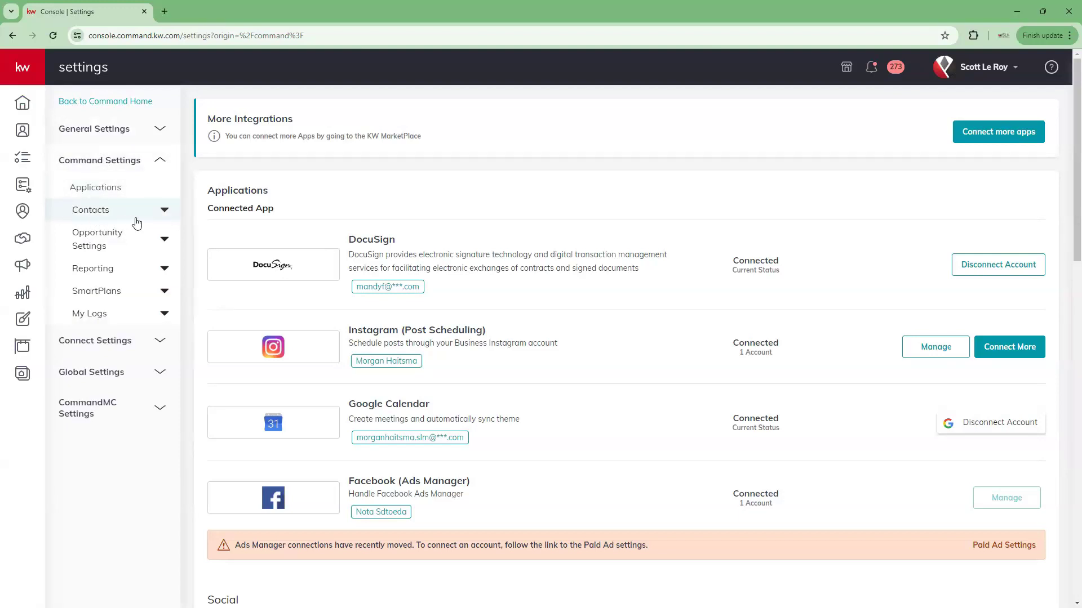
{"action": "left_click", "coordinate": [158, 214]}
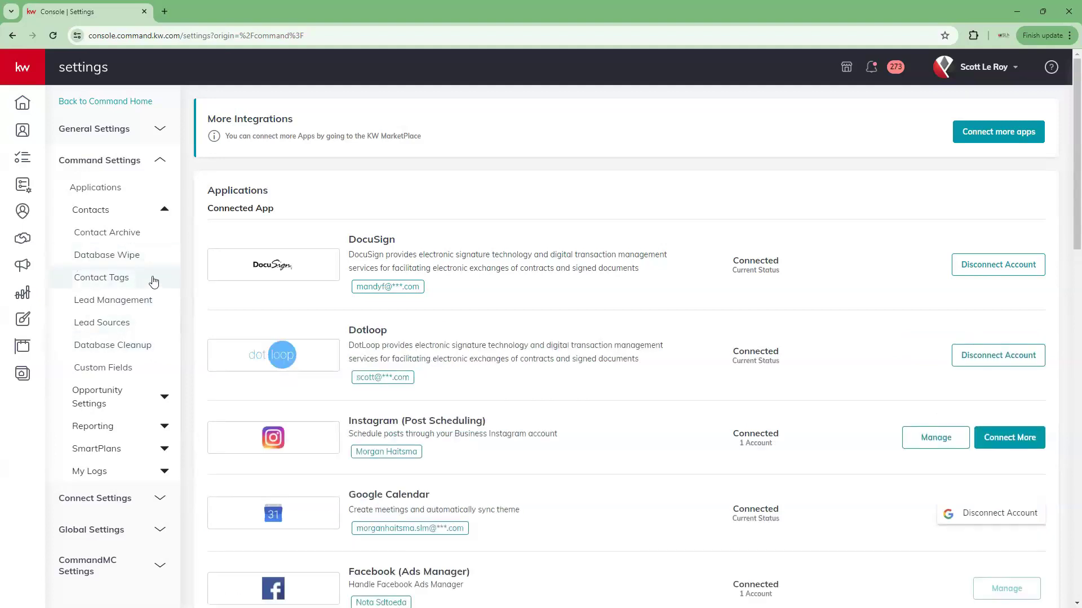
{"action": "left_click", "coordinate": [147, 281]}
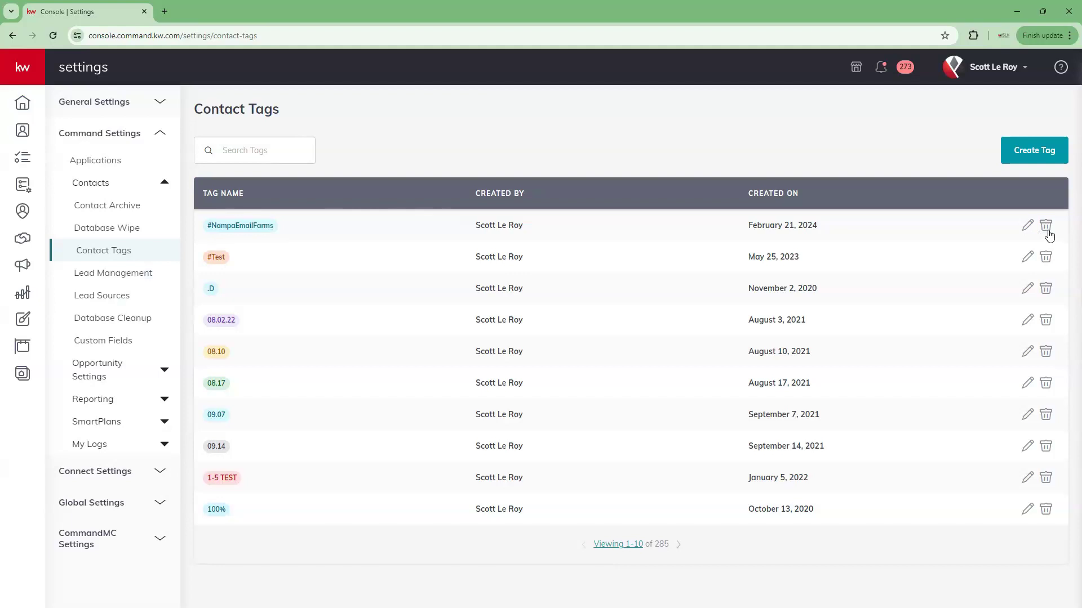
- Change the appearance of the #NampaEmailFarms tag to green and save it
{"action": "left_click", "coordinate": [1026, 226]}
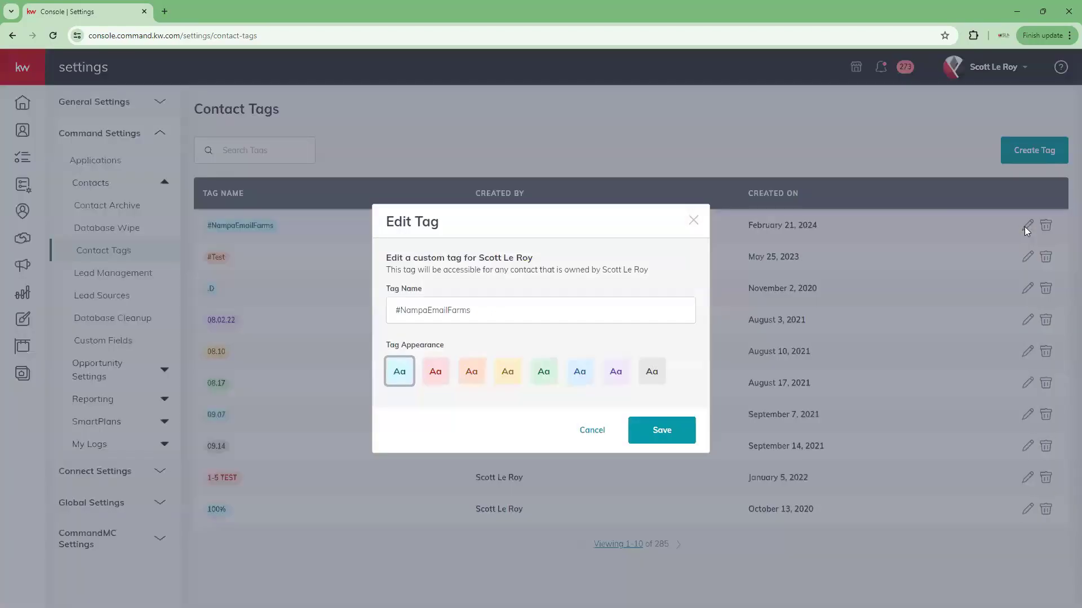
{"action": "left_click", "coordinate": [409, 305]}
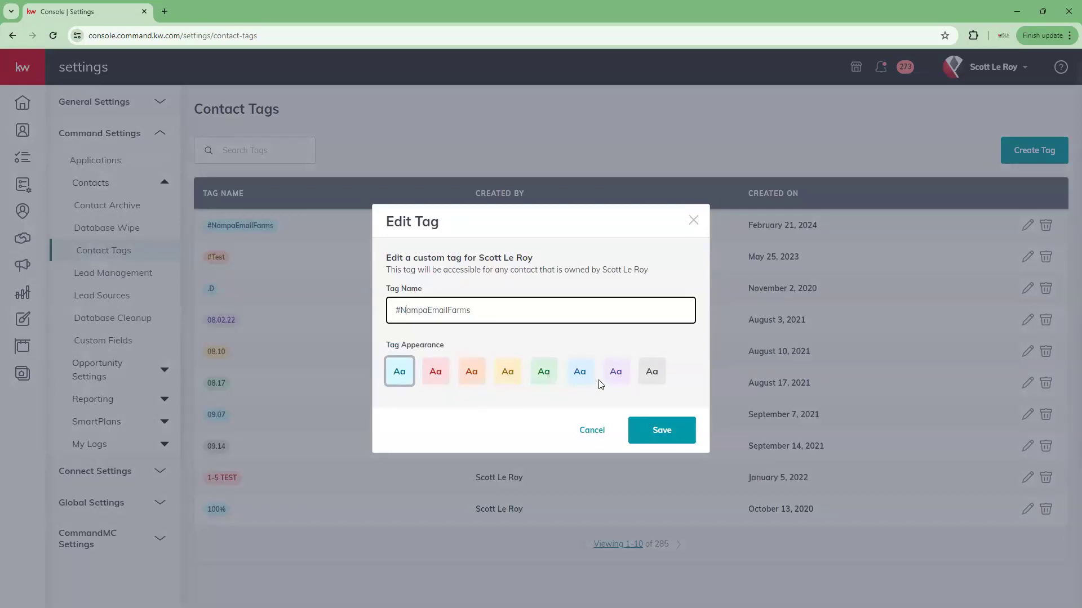
{"action": "left_click", "coordinate": [536, 377]}
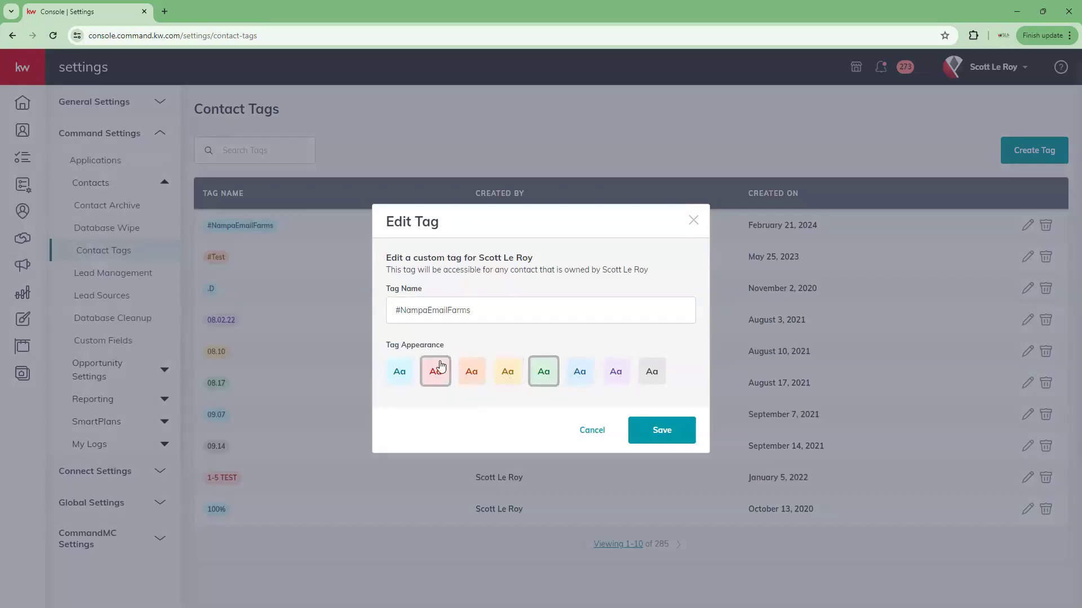
{"action": "left_click", "coordinate": [662, 430]}
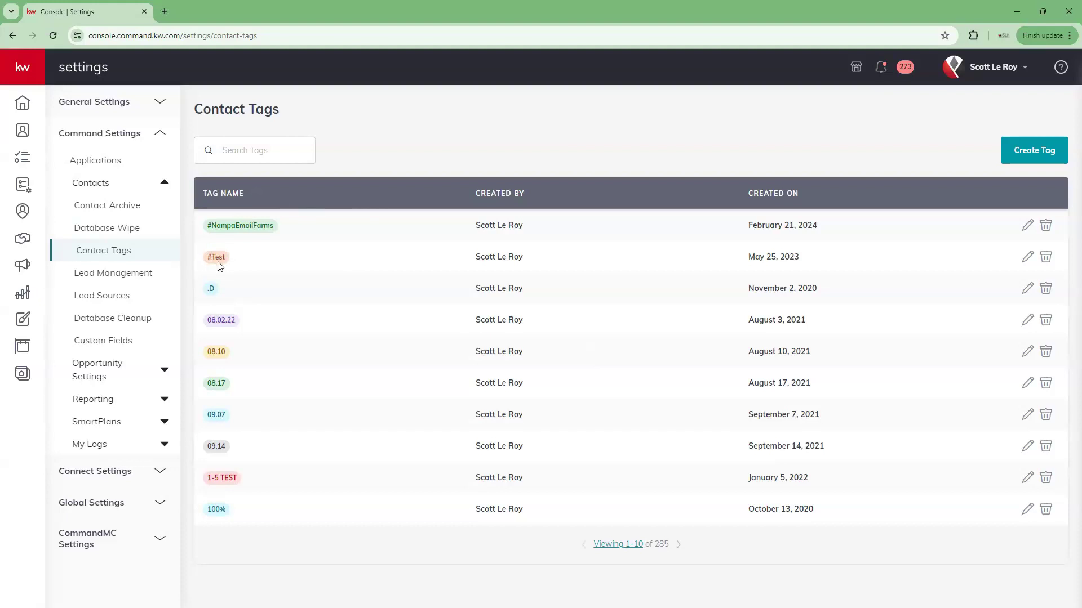
- Try to delete the #Test contact tag
{"action": "left_click", "coordinate": [1046, 258]}
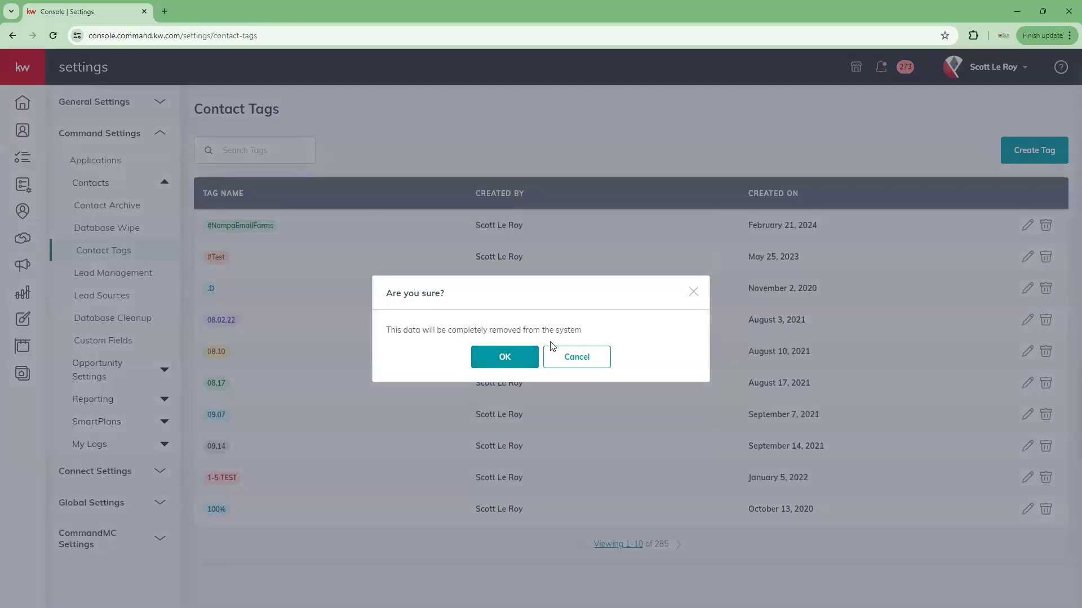
{"action": "left_click", "coordinate": [487, 366]}
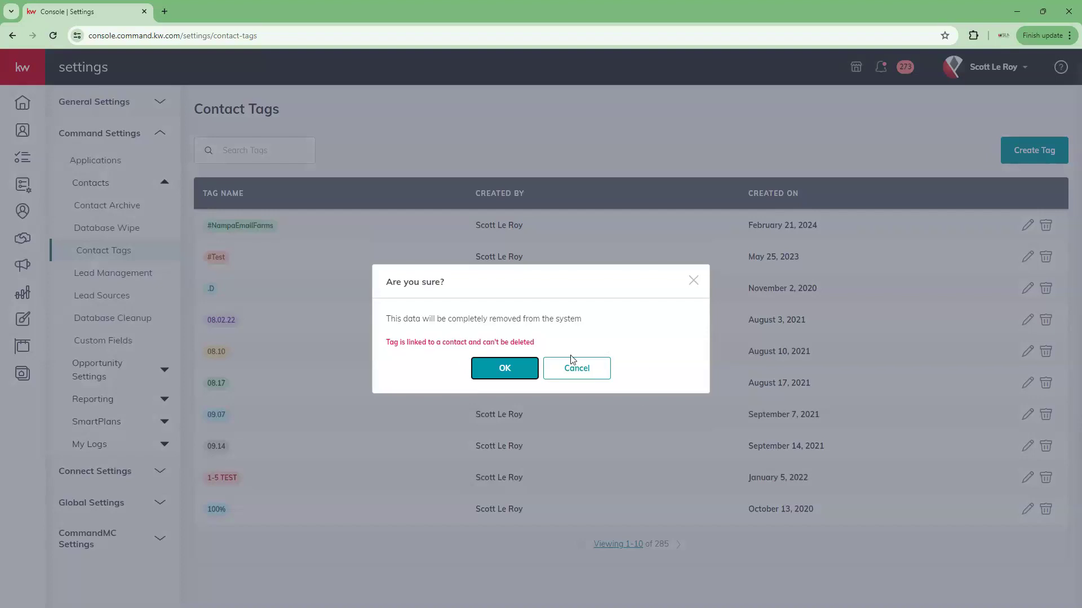
{"action": "left_click", "coordinate": [574, 371]}
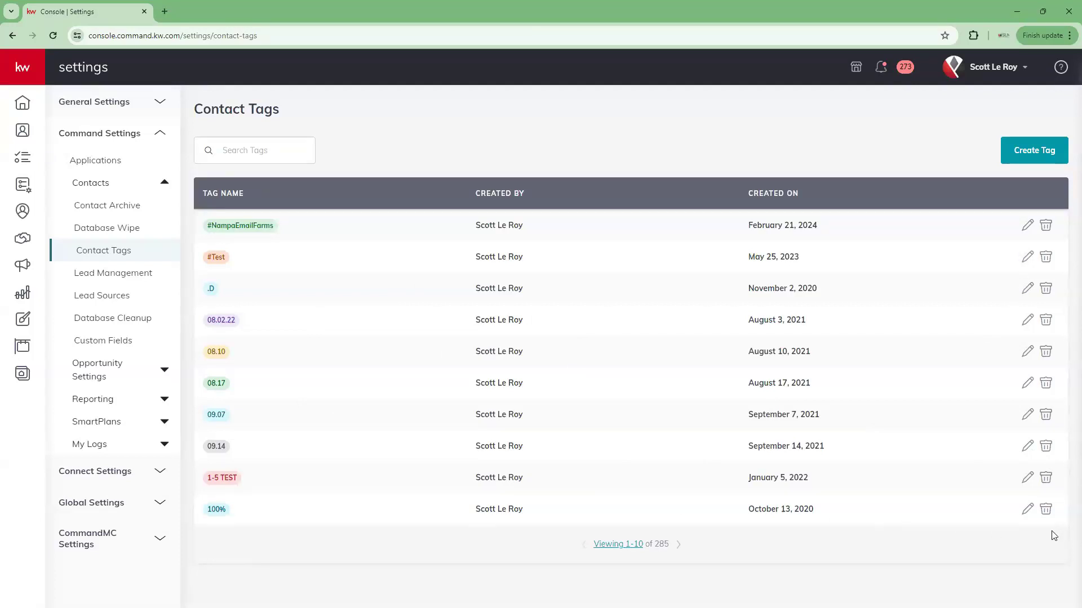
- Delete the 09.14 contact tag and confirm its removal from the system
{"action": "left_click", "coordinate": [1043, 449]}
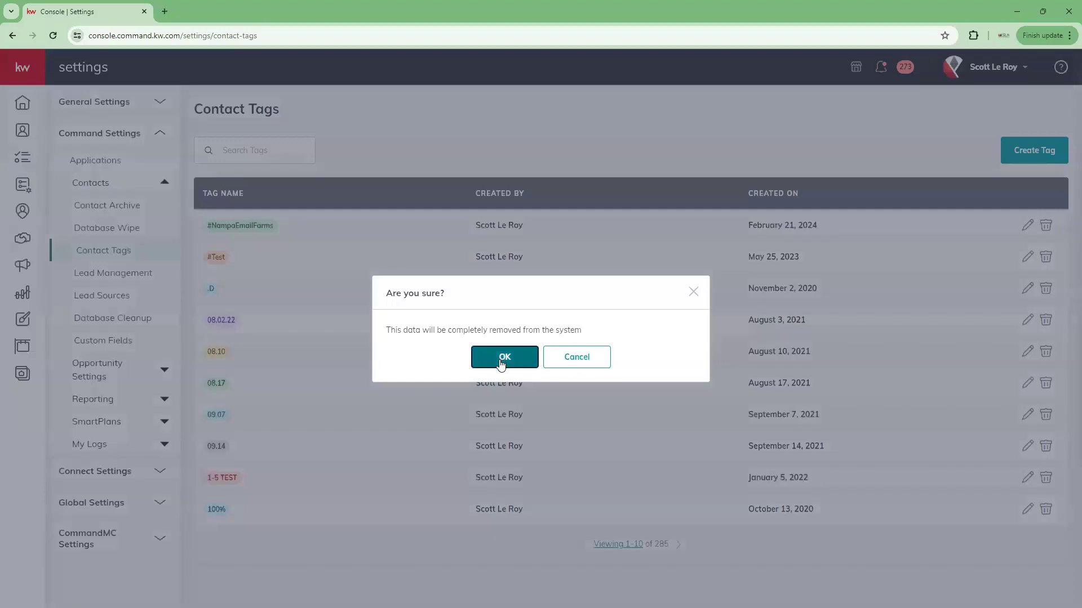
{"action": "left_click", "coordinate": [503, 364]}
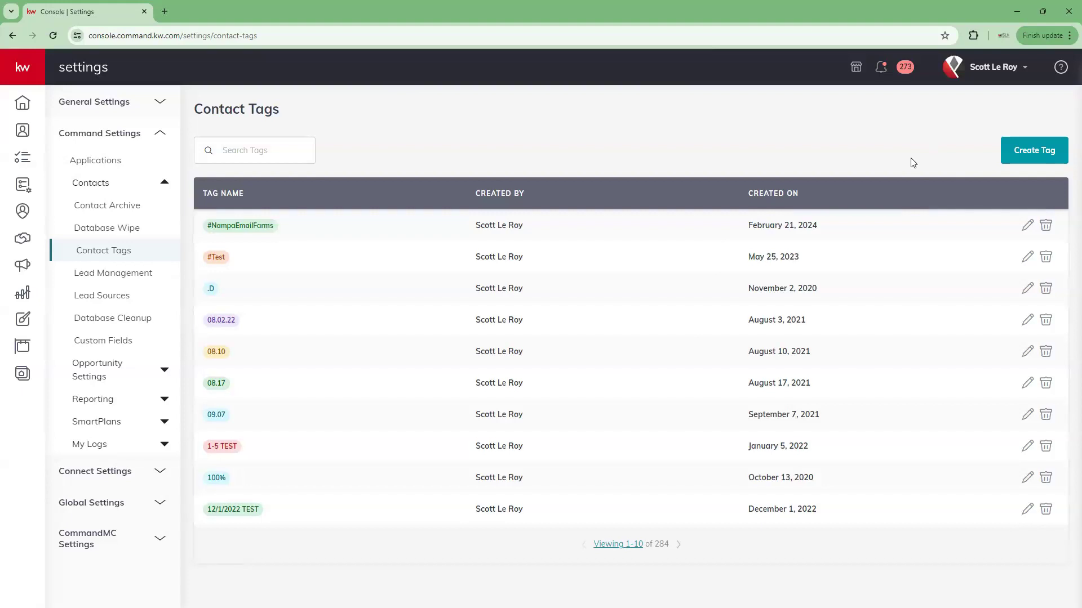
- Create a contact tag named *Sports Friends with the orange appearance
{"action": "left_click", "coordinate": [1037, 151]}
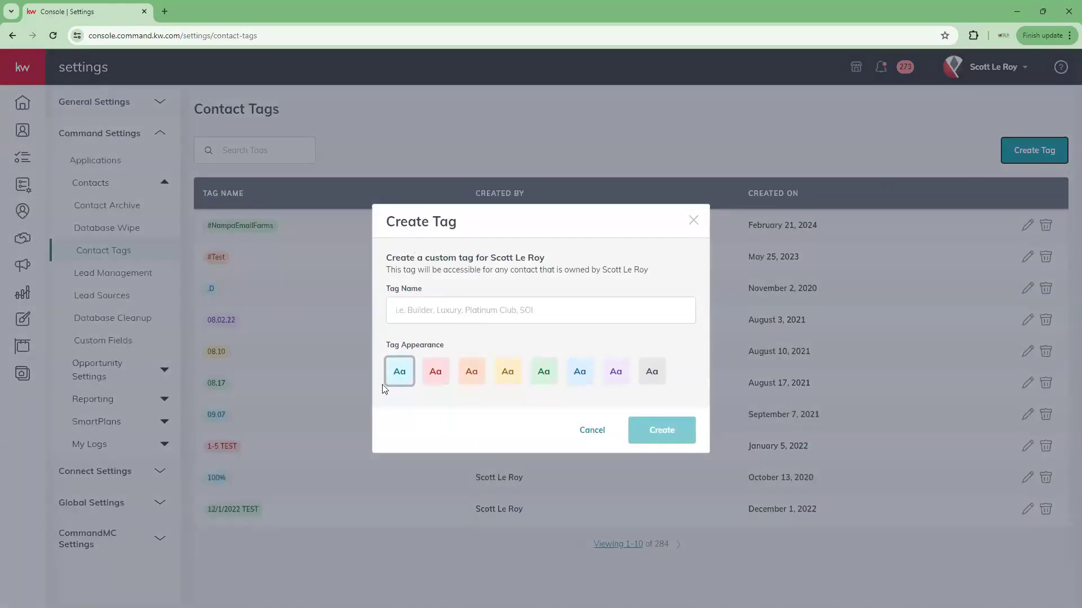
{"action": "left_click", "coordinate": [410, 316]}
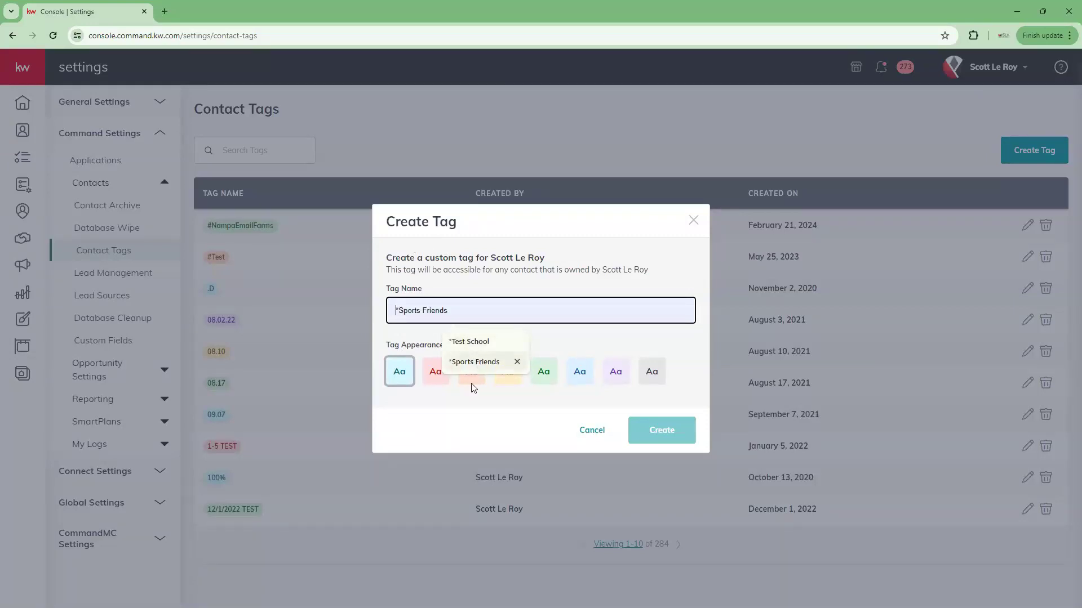
{"action": "left_click", "coordinate": [473, 363]}
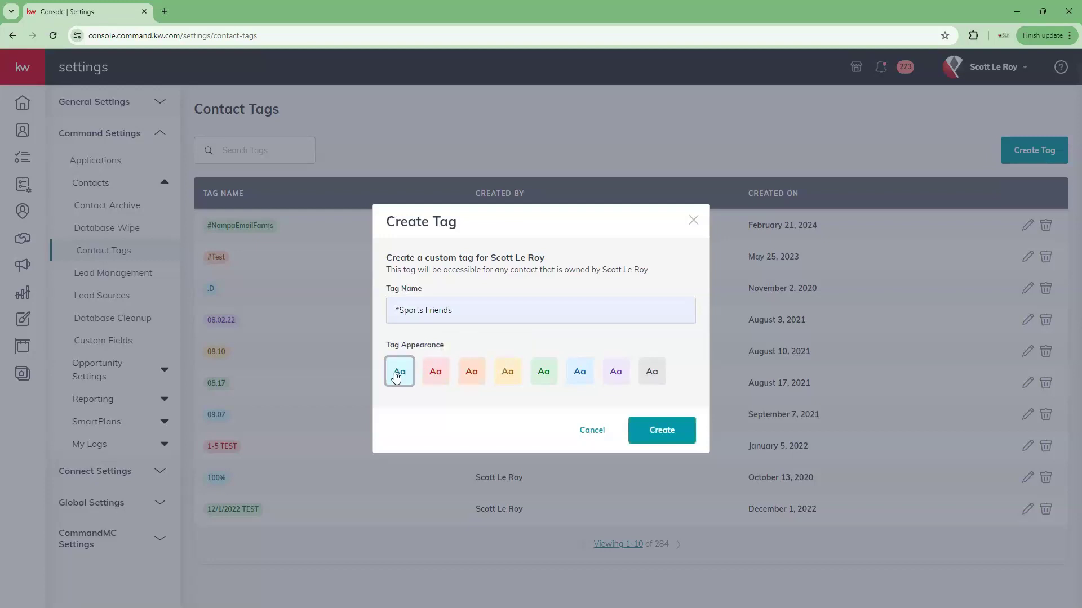
{"action": "left_click", "coordinate": [474, 377]}
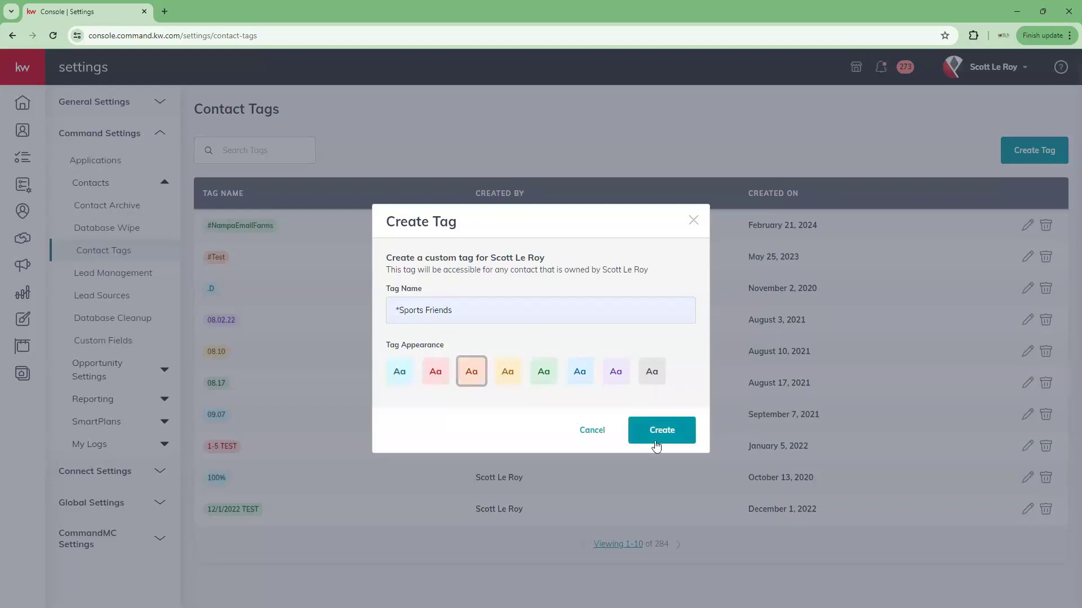
{"action": "left_click", "coordinate": [685, 440]}
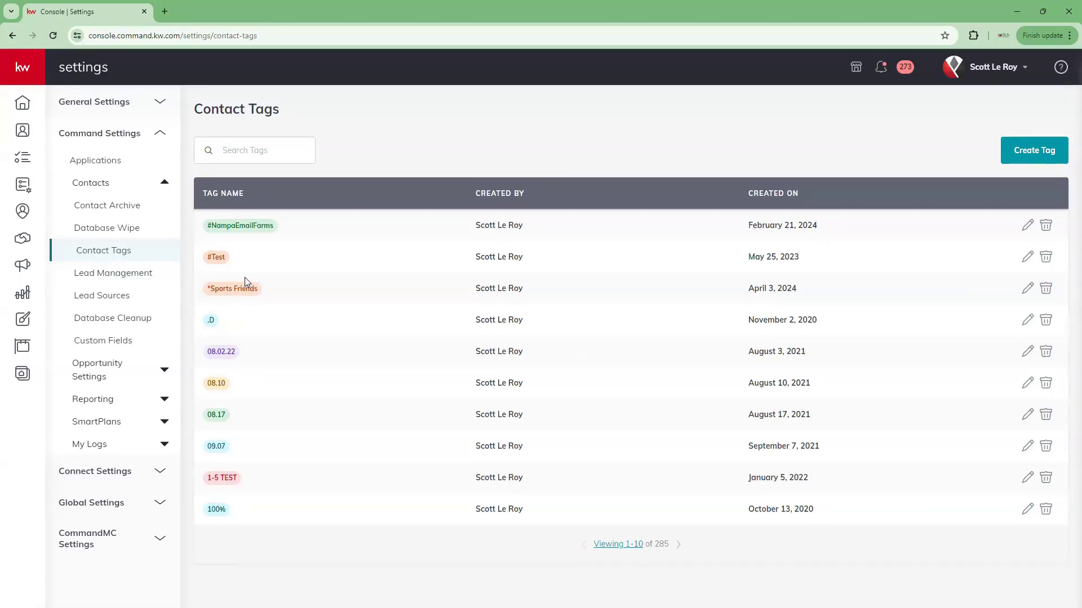
- Open the contacts list and clear all of its filters so every contact is listed
{"action": "left_click", "coordinate": [23, 131]}
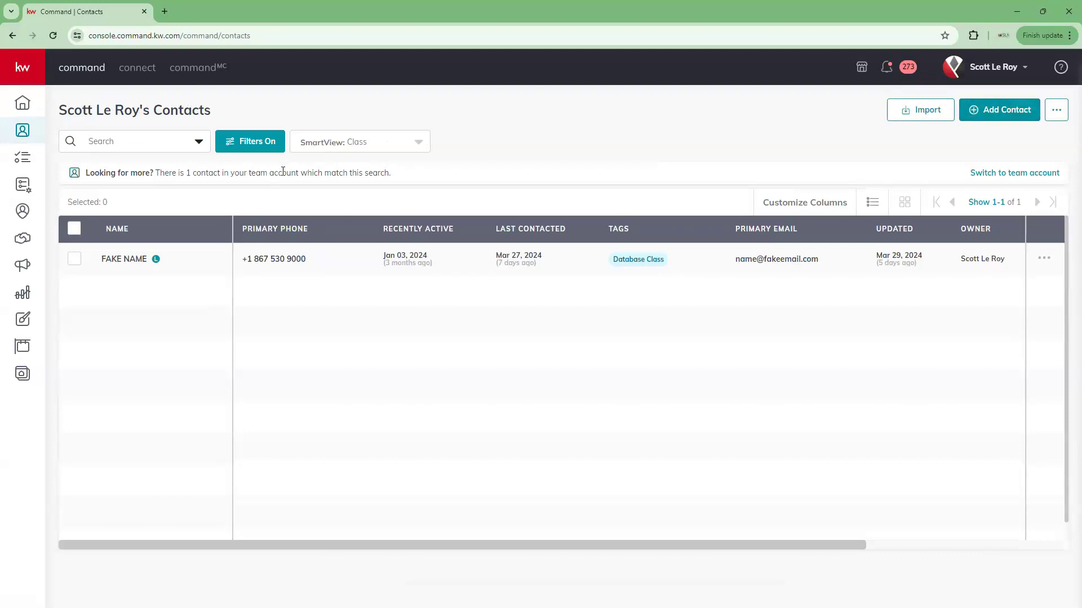
{"action": "left_click", "coordinate": [264, 144]}
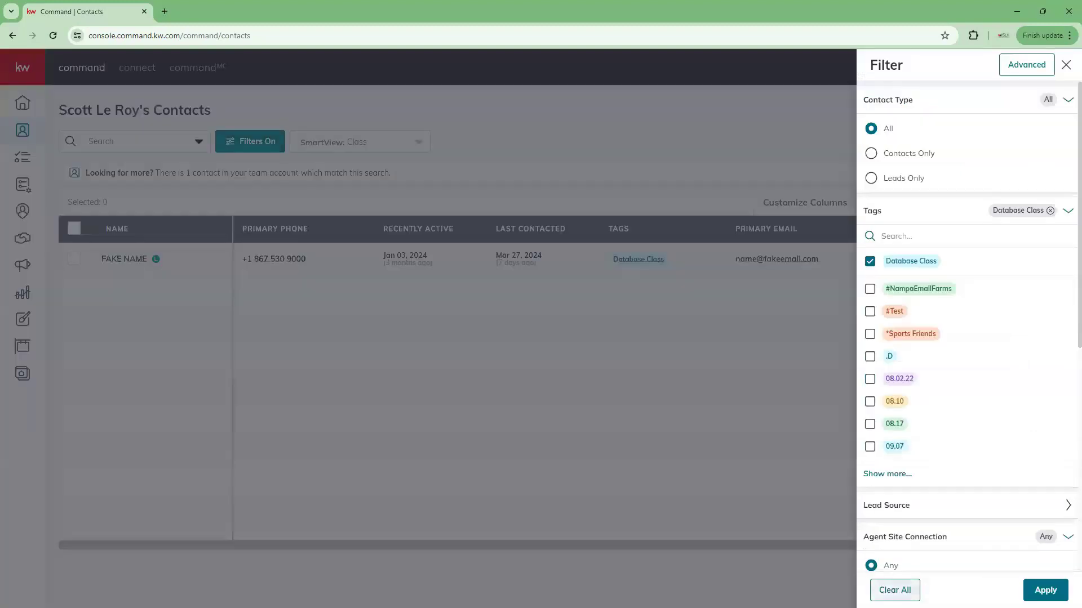
{"action": "left_click", "coordinate": [895, 589]}
{"action": "left_click", "coordinate": [1030, 589]}
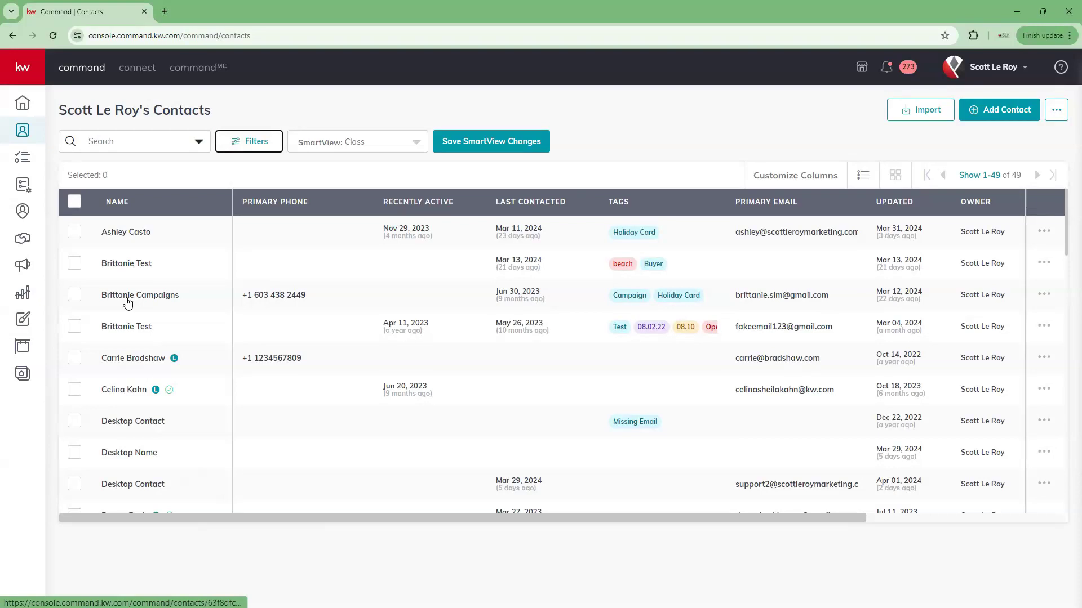
- Select all listed contacts, add the *Sports Friends tag to them in bulk, and check the Tags column
{"action": "left_click", "coordinate": [75, 203]}
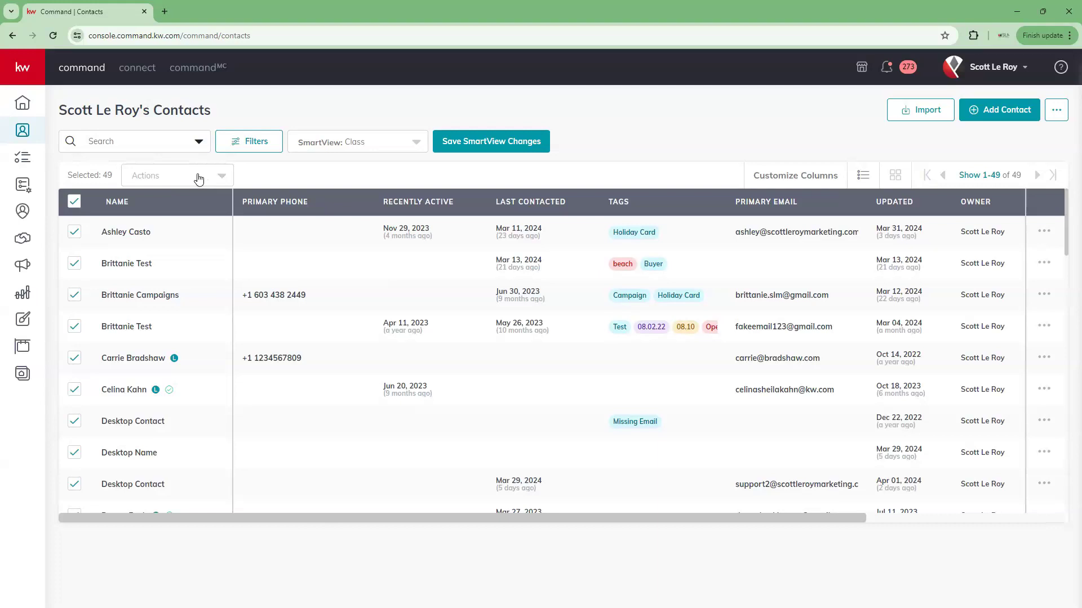
{"action": "left_click", "coordinate": [222, 181]}
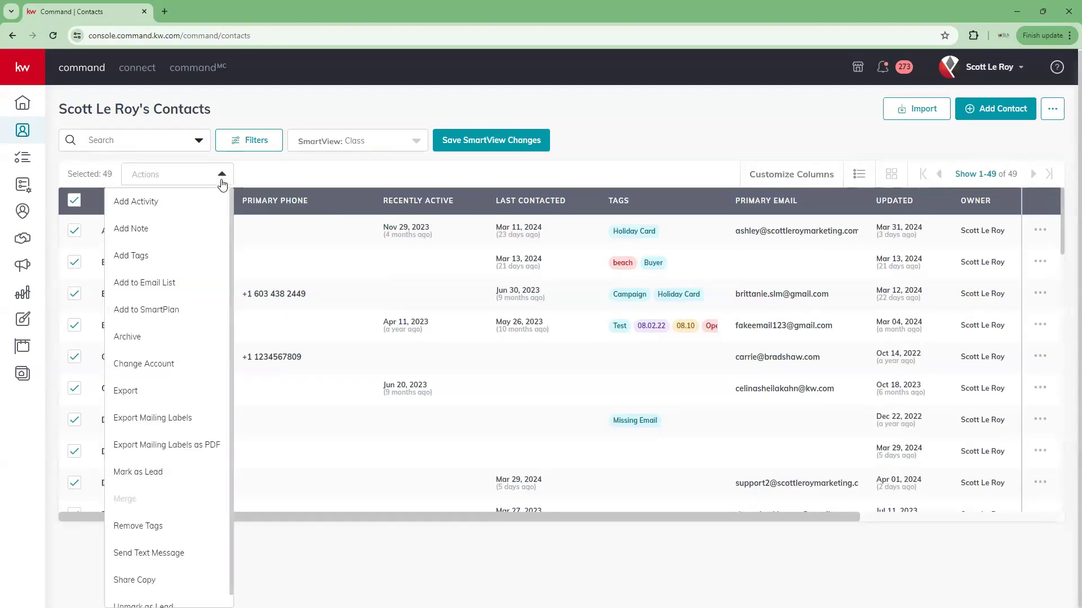
{"action": "scroll", "coordinate": [176, 307], "scroll_direction": "down", "scroll_amount": 1}
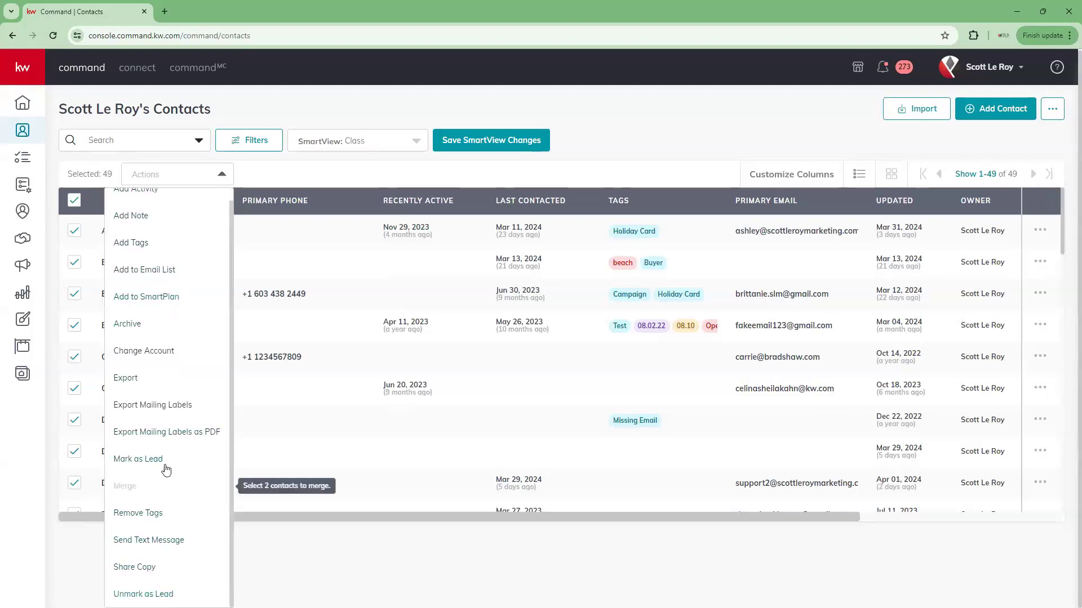
{"action": "scroll", "coordinate": [175, 413], "scroll_direction": "up", "scroll_amount": 1}
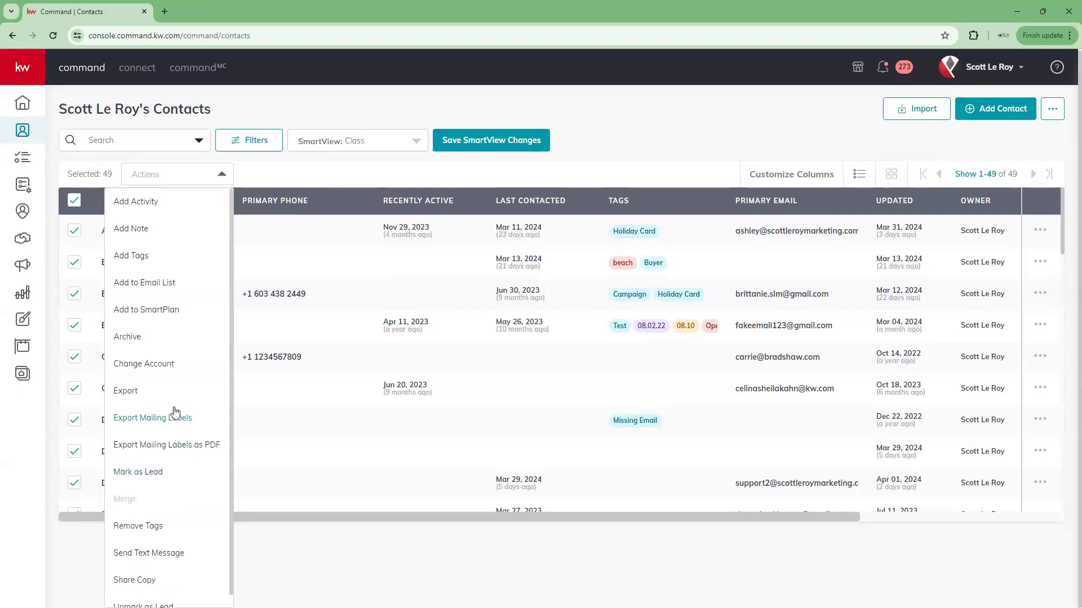
{"action": "left_click", "coordinate": [135, 261]}
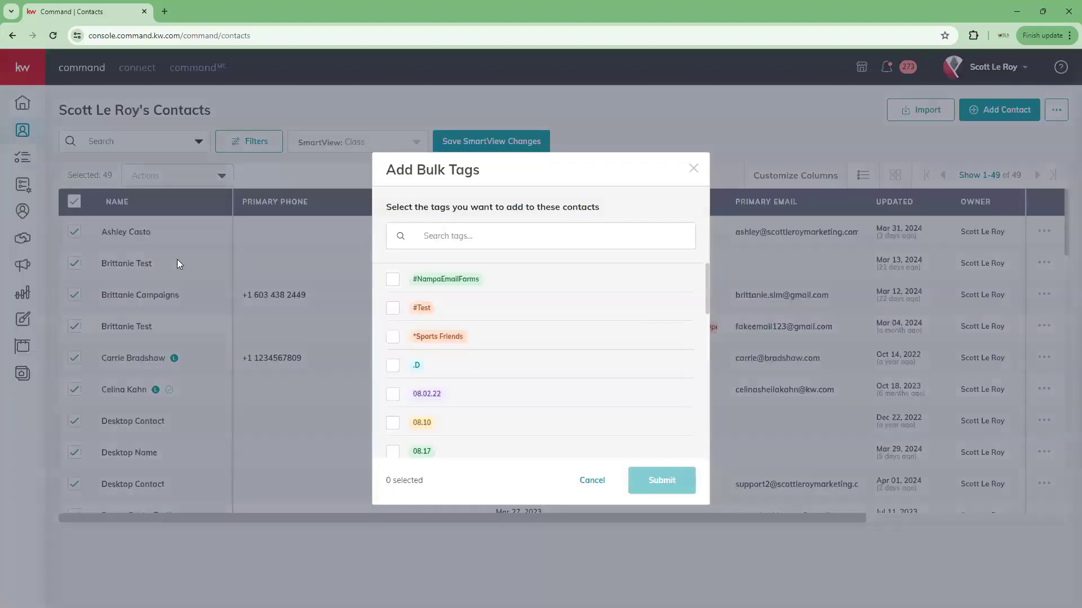
{"action": "left_click", "coordinate": [505, 242]}
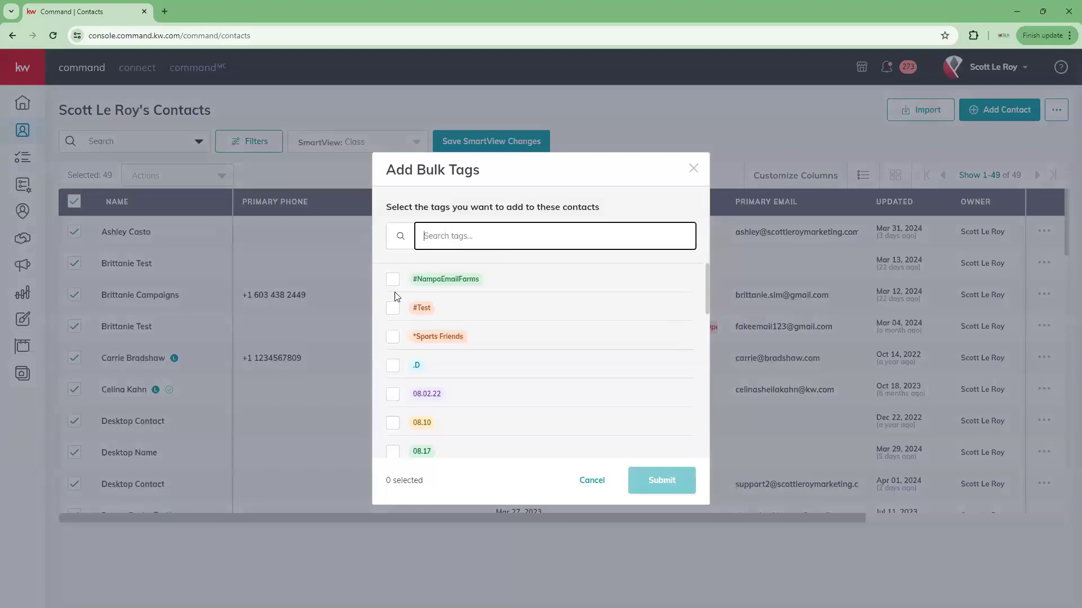
{"action": "scroll", "coordinate": [425, 327], "scroll_direction": "down", "scroll_amount": 10}
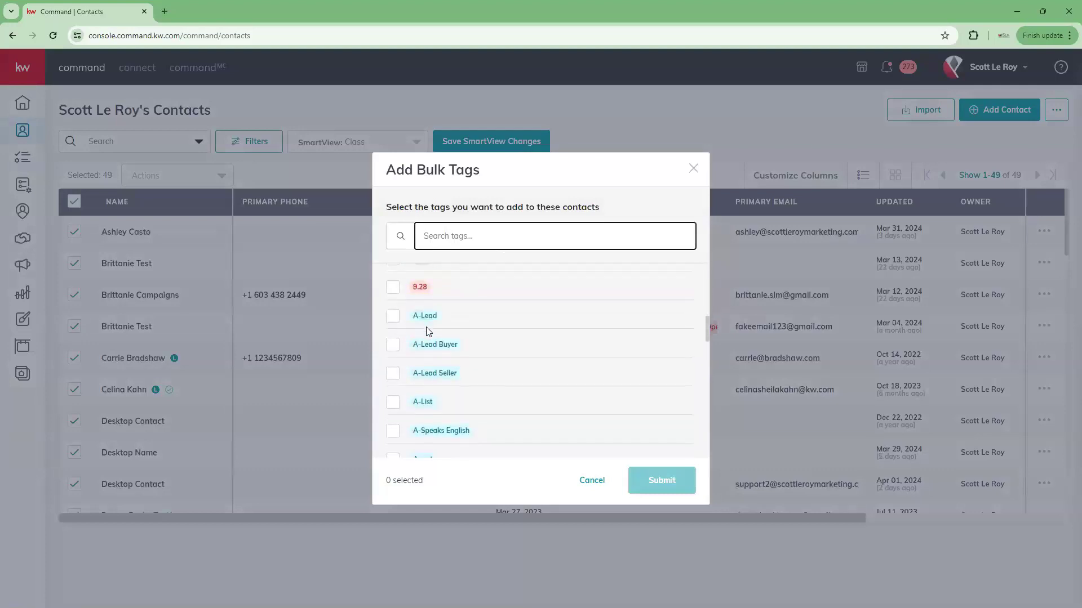
{"action": "scroll", "coordinate": [427, 333], "scroll_direction": "up", "scroll_amount": 10}
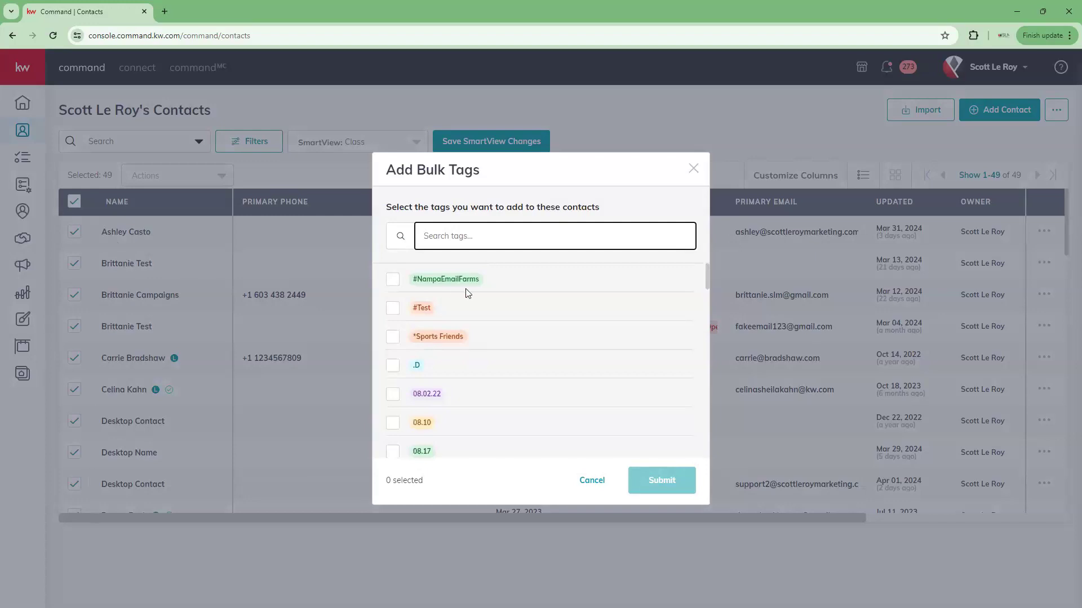
{"action": "left_click", "coordinate": [393, 336]}
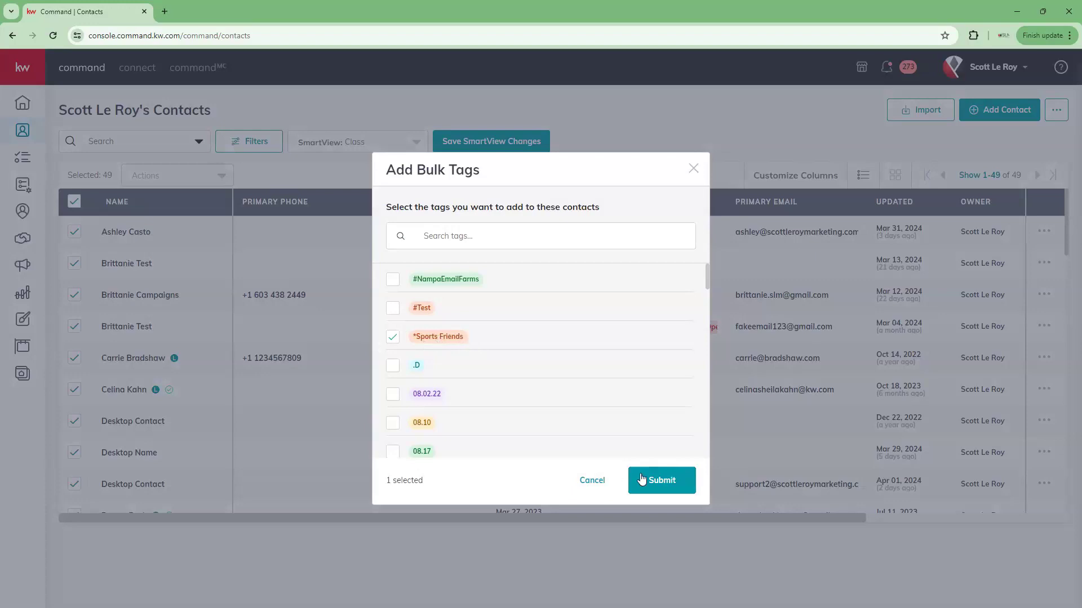
{"action": "left_click", "coordinate": [668, 485]}
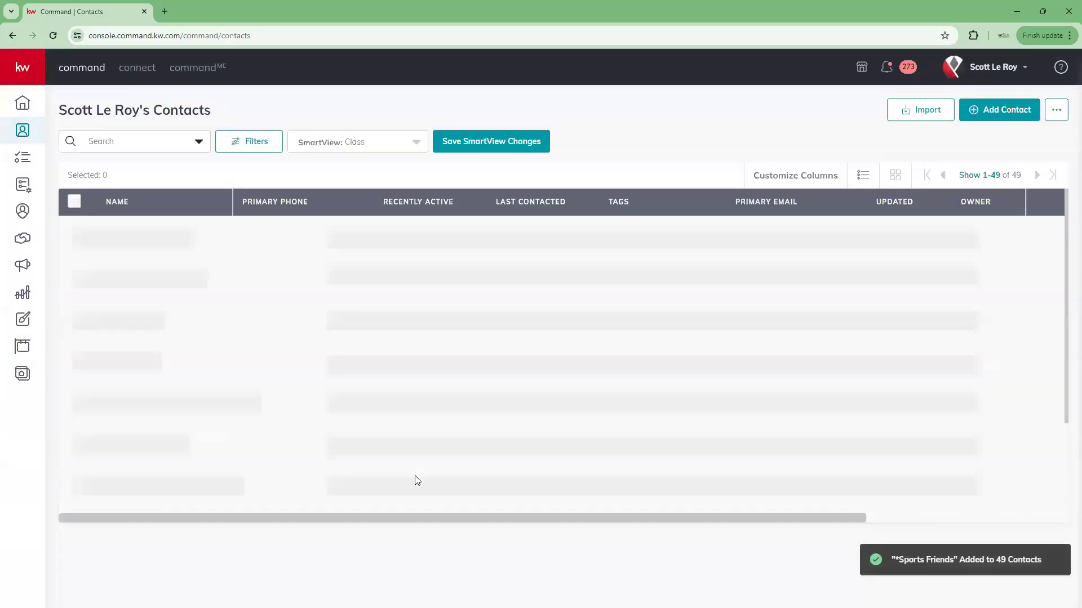
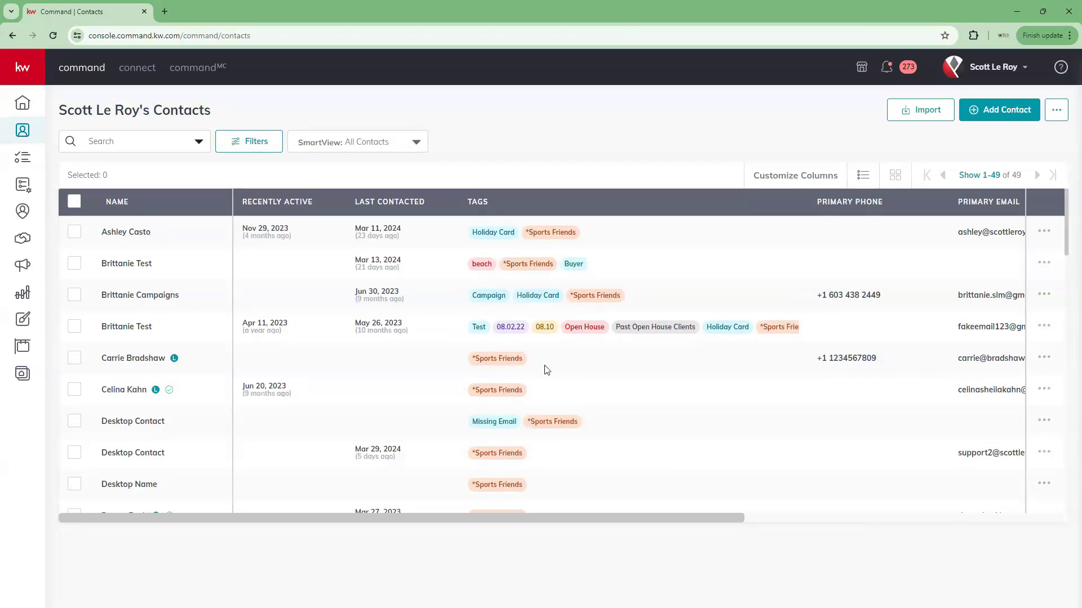
{"action": "scroll", "coordinate": [514, 479], "scroll_direction": "down", "scroll_amount": 3}
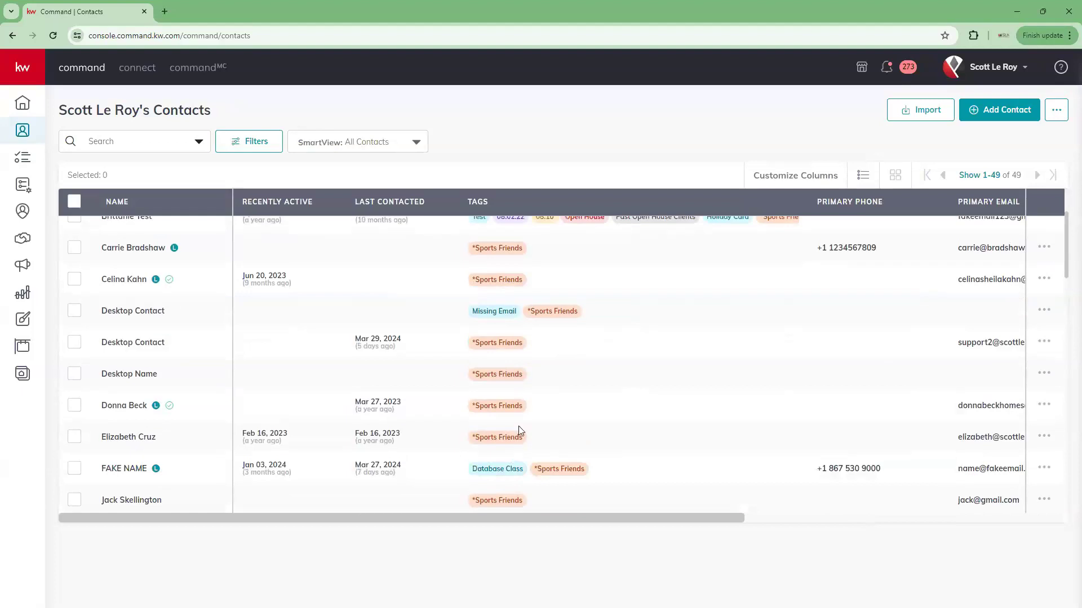
- Select all listed contacts, remove the *Sports Friends tag from them in bulk, and check the Tags column
{"action": "scroll", "coordinate": [518, 426], "scroll_direction": "up", "scroll_amount": 3}
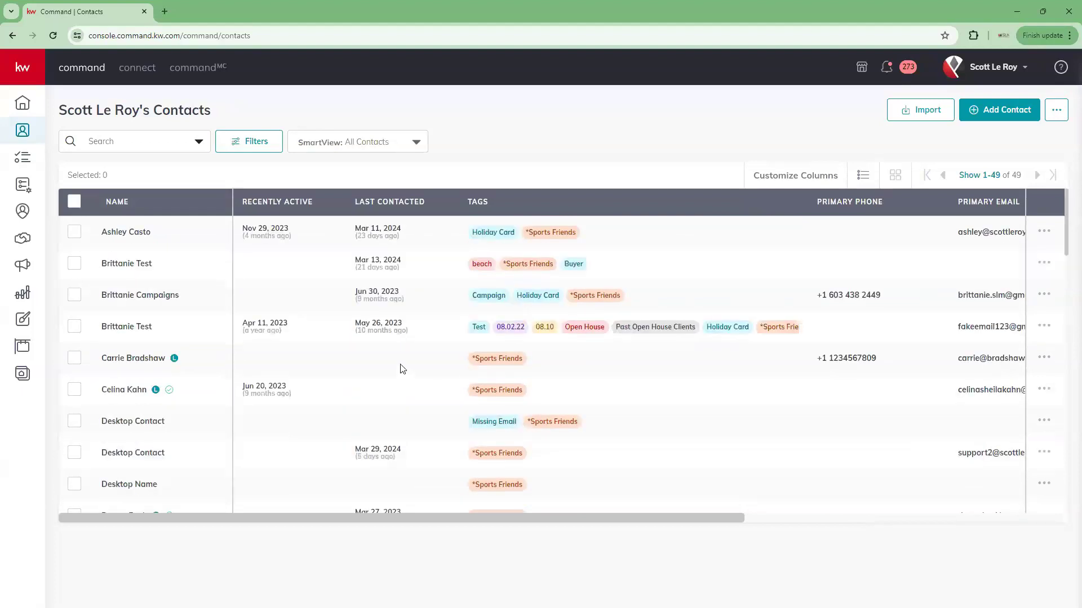
{"action": "left_click", "coordinate": [75, 201]}
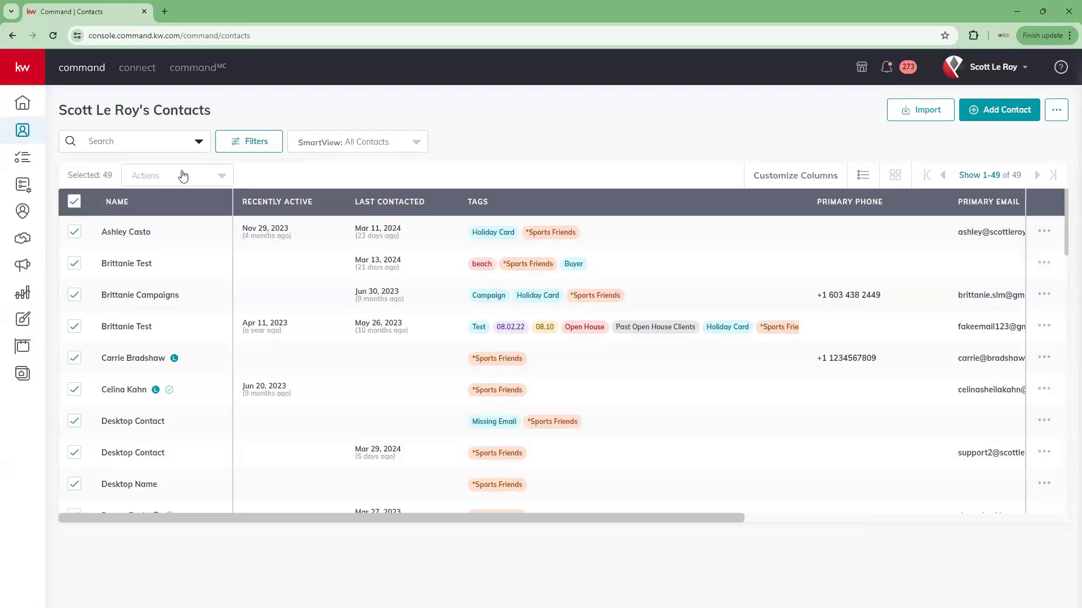
{"action": "left_click", "coordinate": [220, 178]}
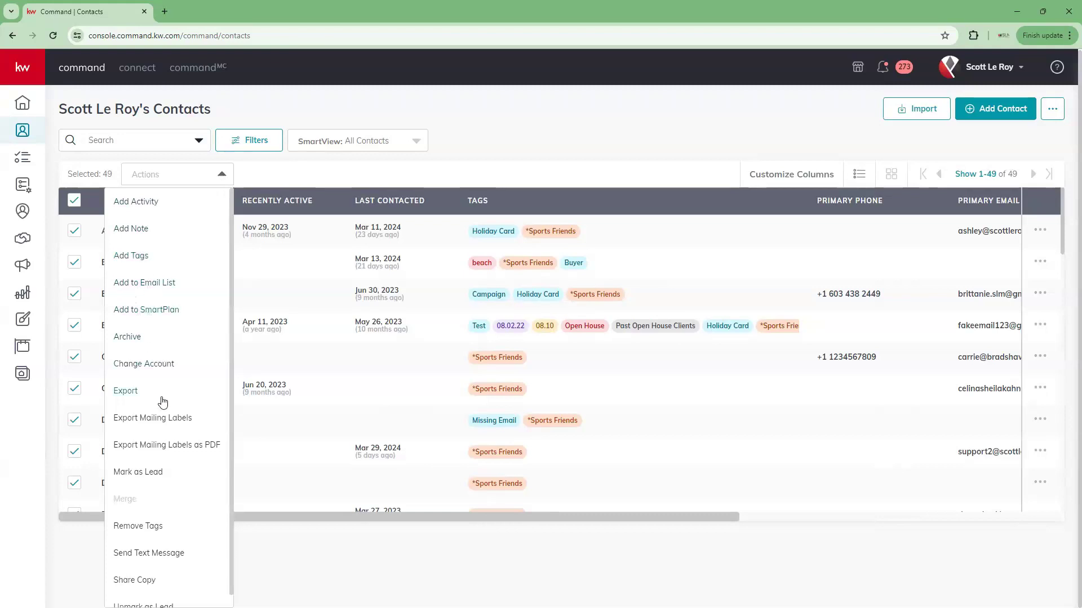
{"action": "scroll", "coordinate": [160, 413], "scroll_direction": "down", "scroll_amount": 1}
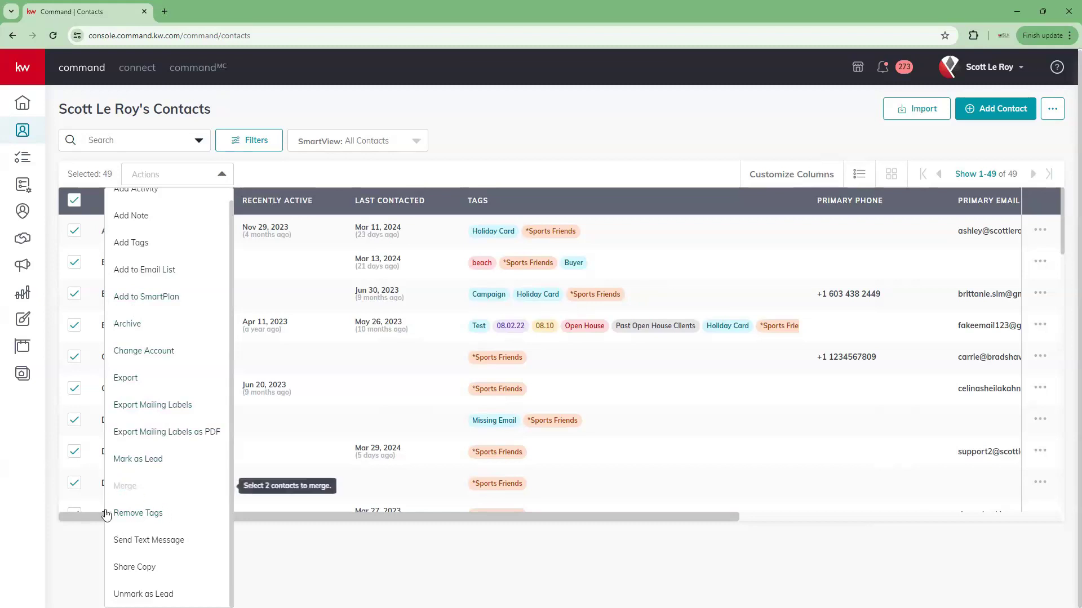
{"action": "left_click", "coordinate": [130, 513]}
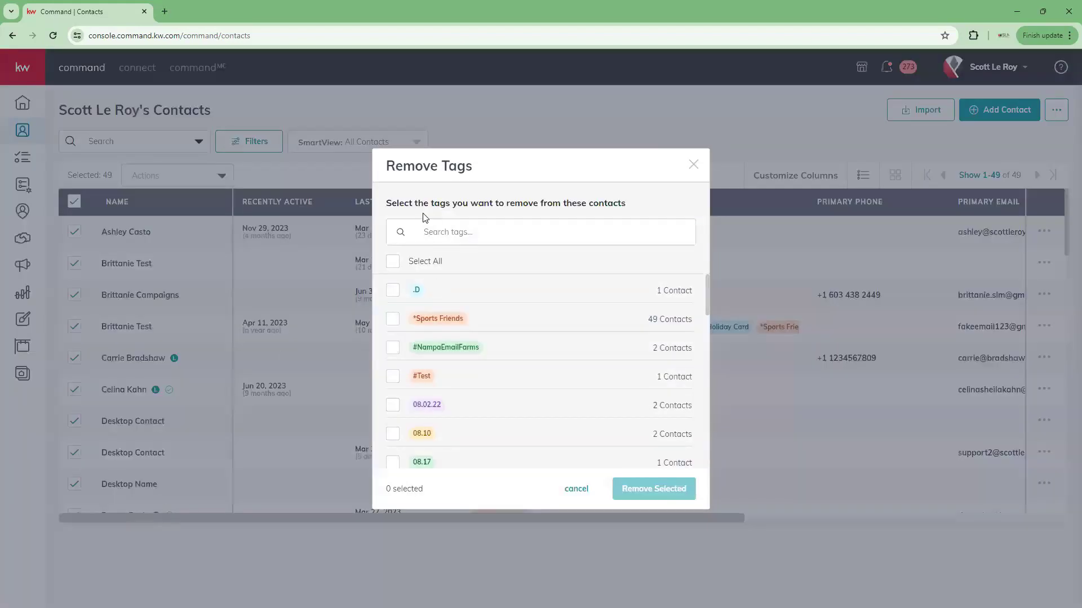
{"action": "left_click", "coordinate": [393, 327]}
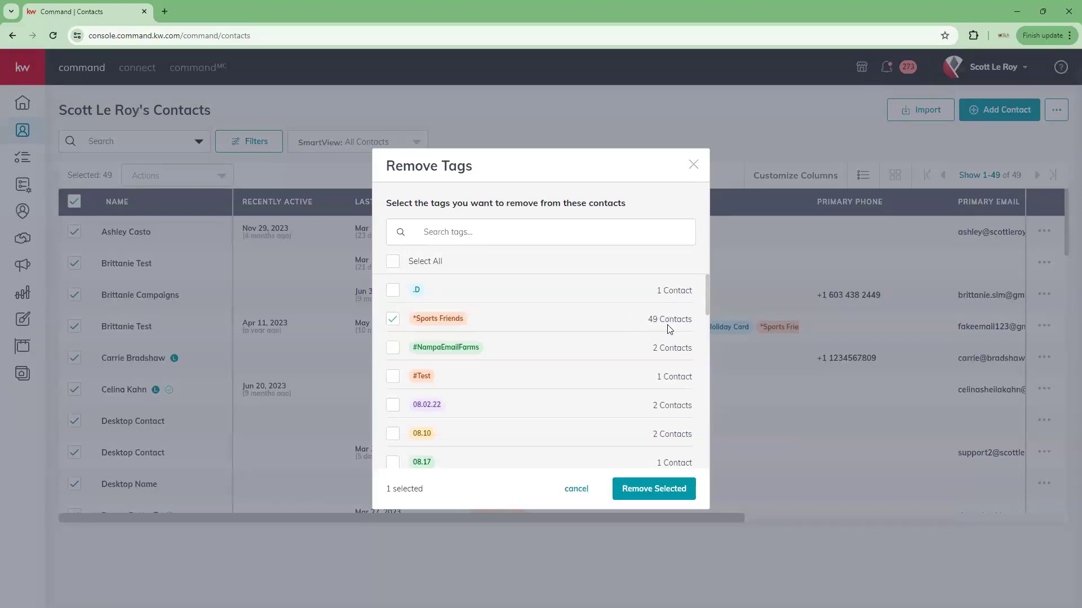
{"action": "left_click", "coordinate": [663, 488]}
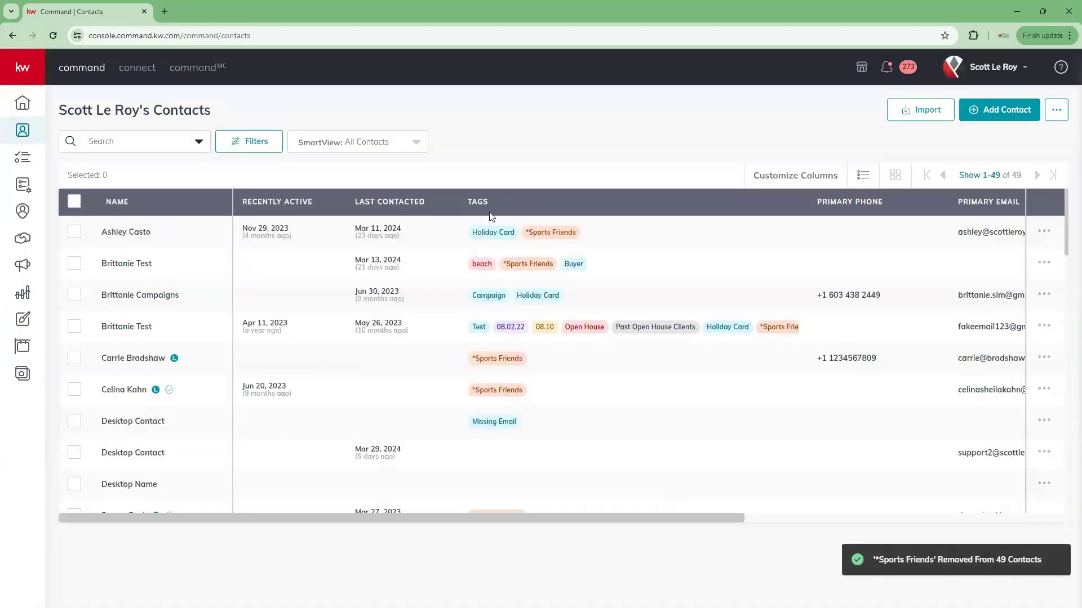
{"action": "scroll", "coordinate": [534, 403], "scroll_direction": "down", "scroll_amount": 2}
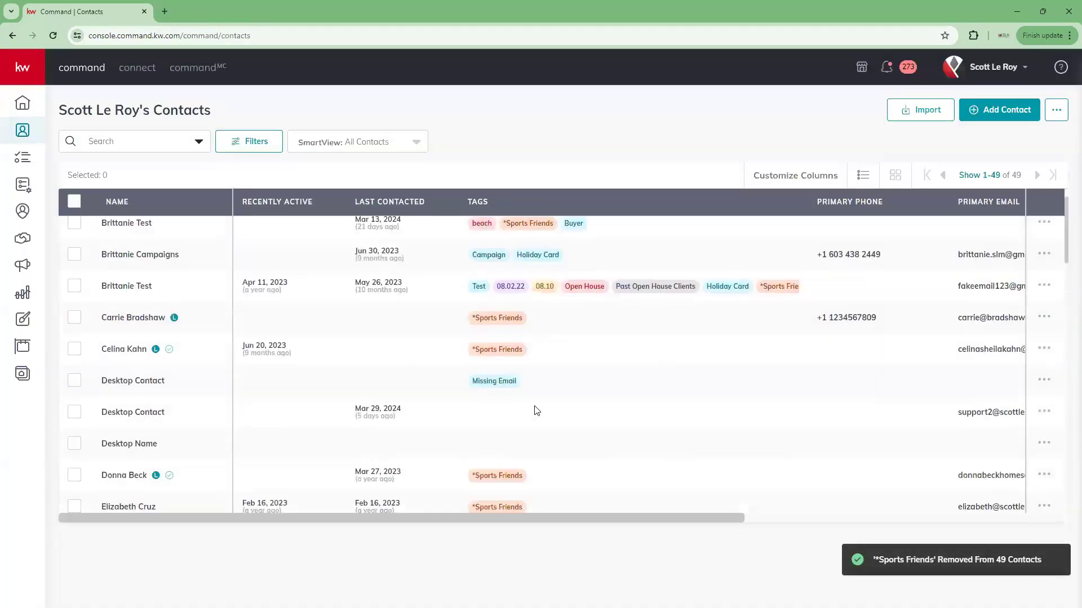
{"action": "scroll", "coordinate": [535, 410], "scroll_direction": "up", "scroll_amount": 2}
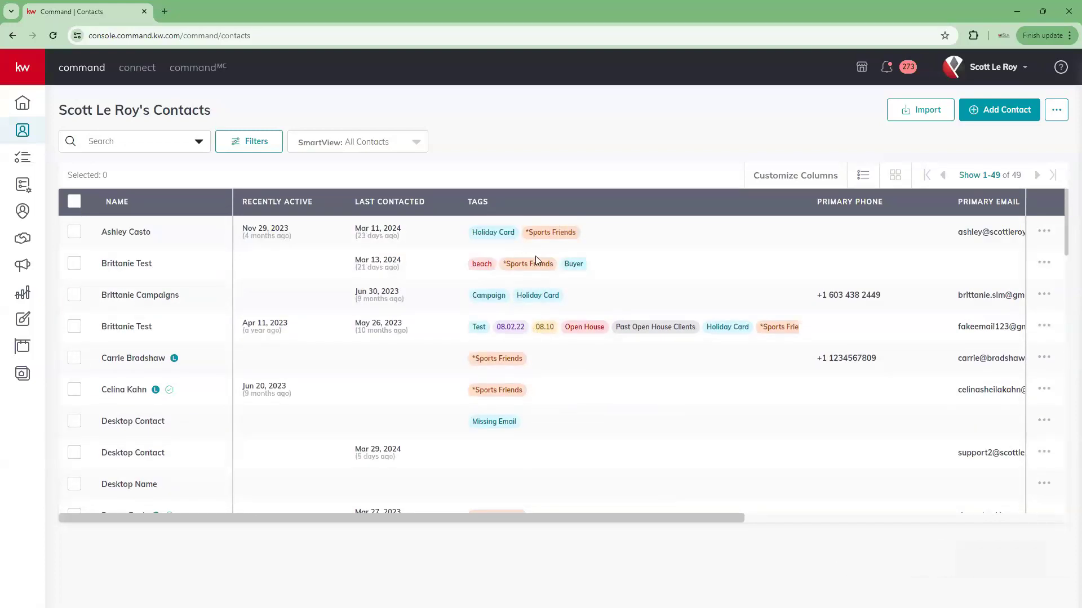
{"action": "scroll", "coordinate": [560, 442], "scroll_direction": "down", "scroll_amount": 3}
{"action": "scroll", "coordinate": [560, 442], "scroll_direction": "down", "scroll_amount": 5}
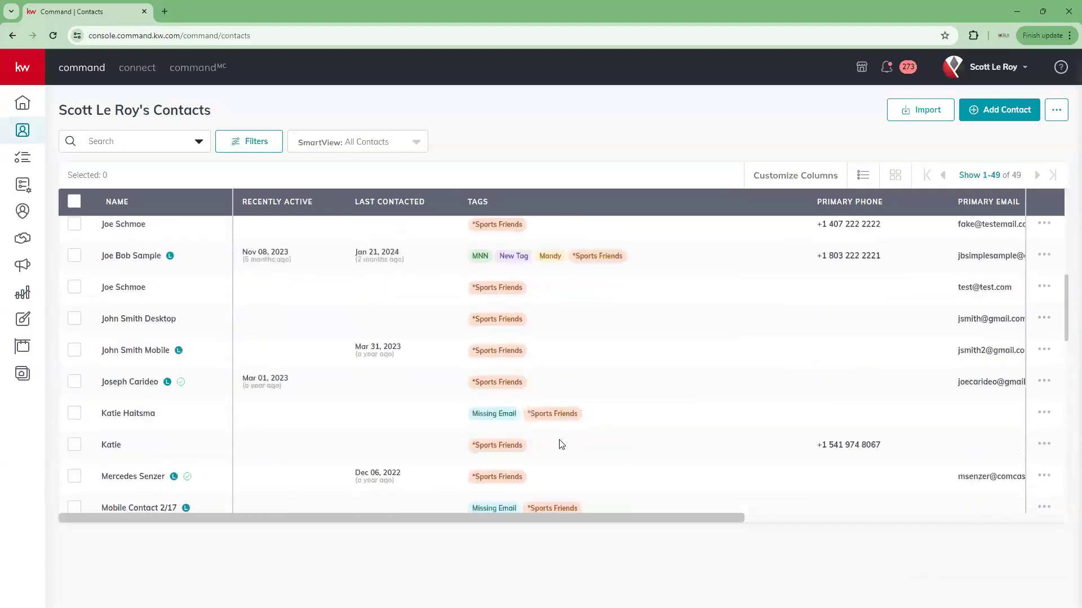
{"action": "scroll", "coordinate": [559, 440], "scroll_direction": "up", "scroll_amount": 8}
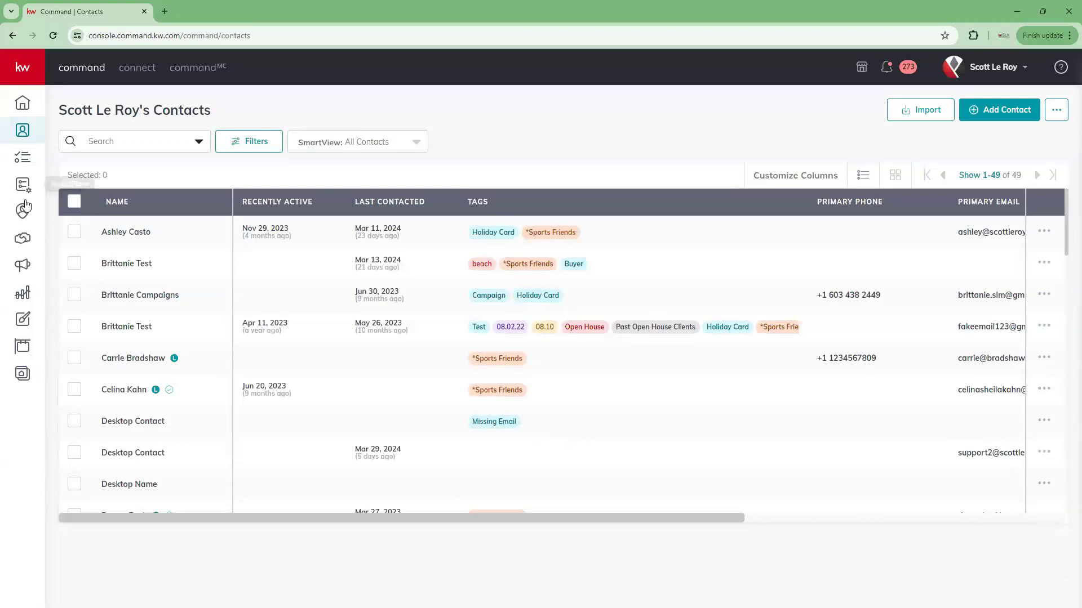
- Try to remove the *Sports Friends tag from all contacts in bulk once more, then clear the selection
{"action": "left_click", "coordinate": [74, 201]}
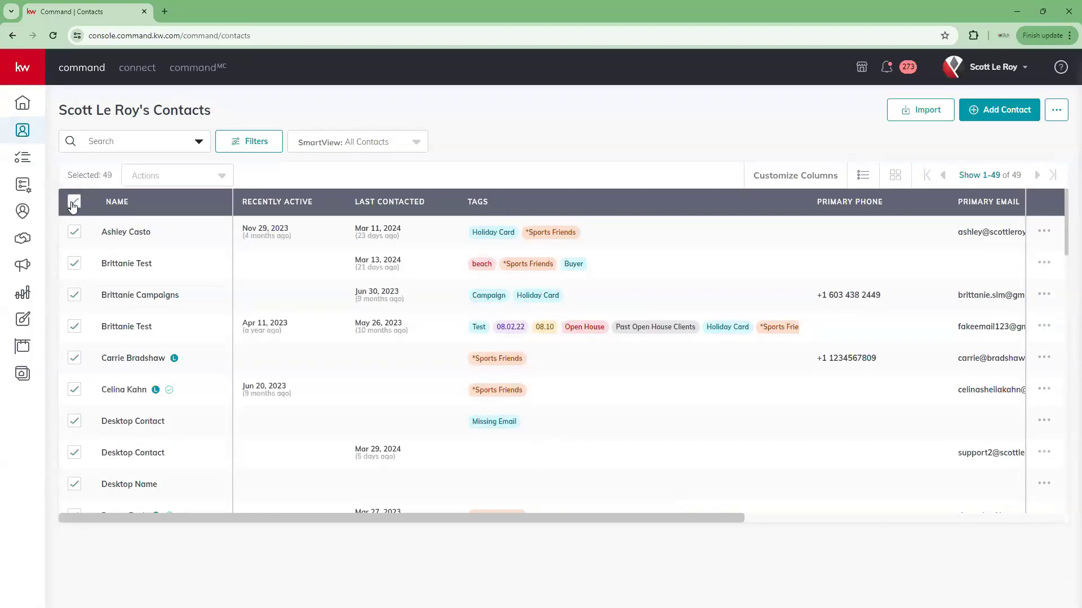
{"action": "left_click", "coordinate": [227, 176]}
{"action": "left_click", "coordinate": [140, 527]}
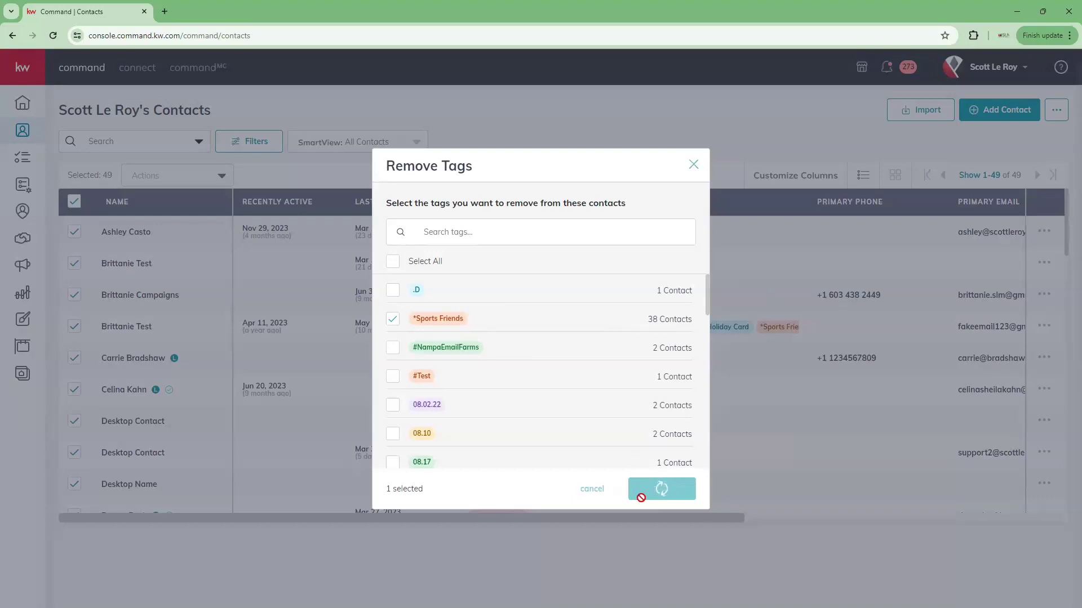
{"action": "left_click", "coordinate": [693, 164]}
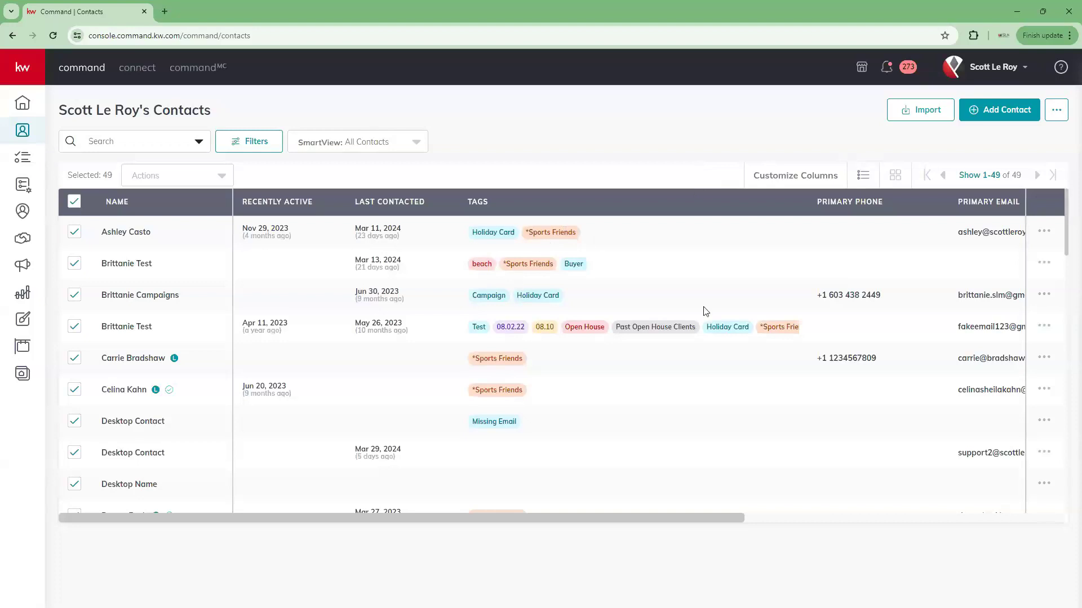
{"action": "scroll", "coordinate": [540, 407], "scroll_direction": "down", "scroll_amount": 10}
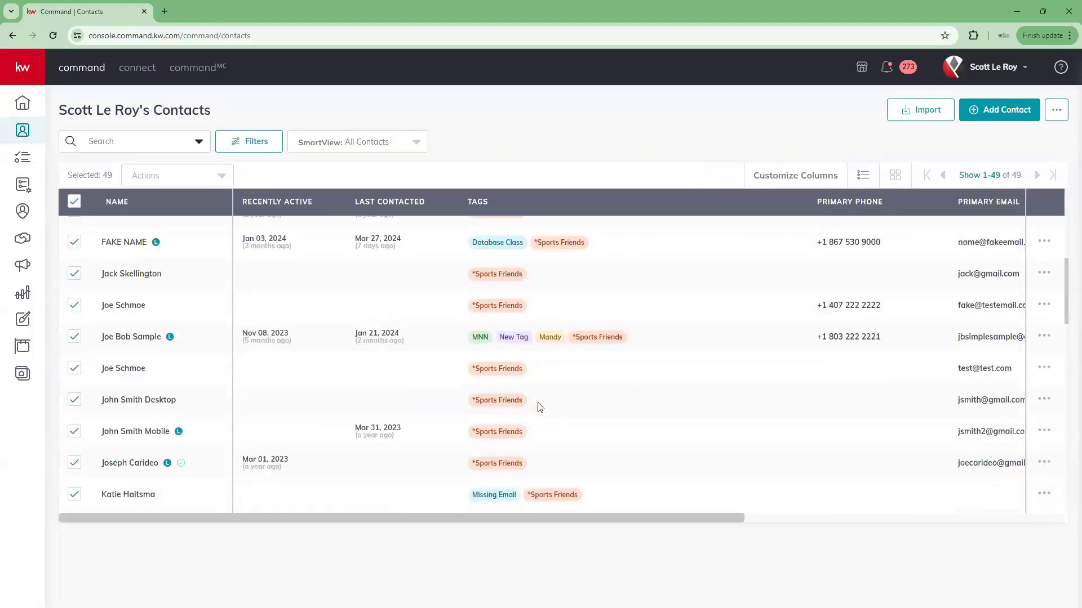
{"action": "scroll", "coordinate": [540, 407], "scroll_direction": "up", "scroll_amount": 10}
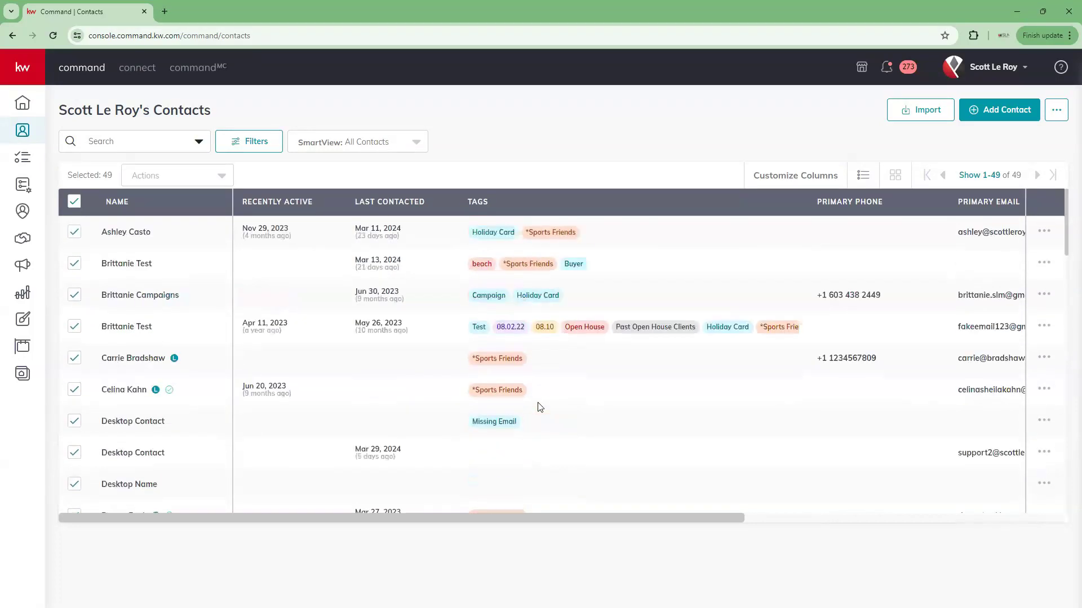
{"action": "left_click", "coordinate": [74, 203]}
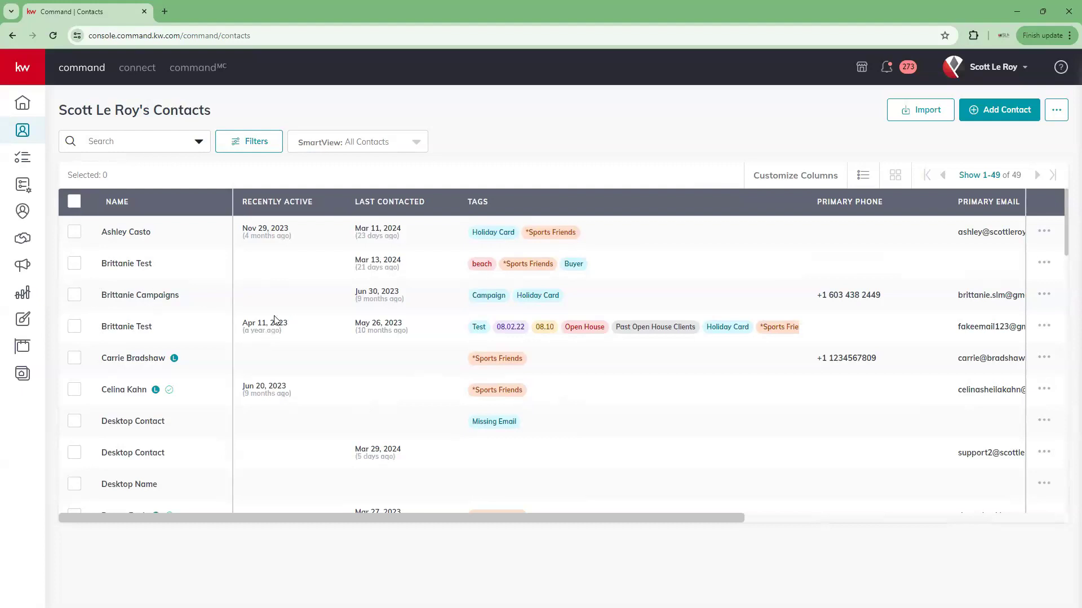
- Select four contacts individually, look up the tag removal option among their bulk actions, and deselect them again
{"action": "scroll", "coordinate": [212, 357], "scroll_direction": "down", "scroll_amount": 2}
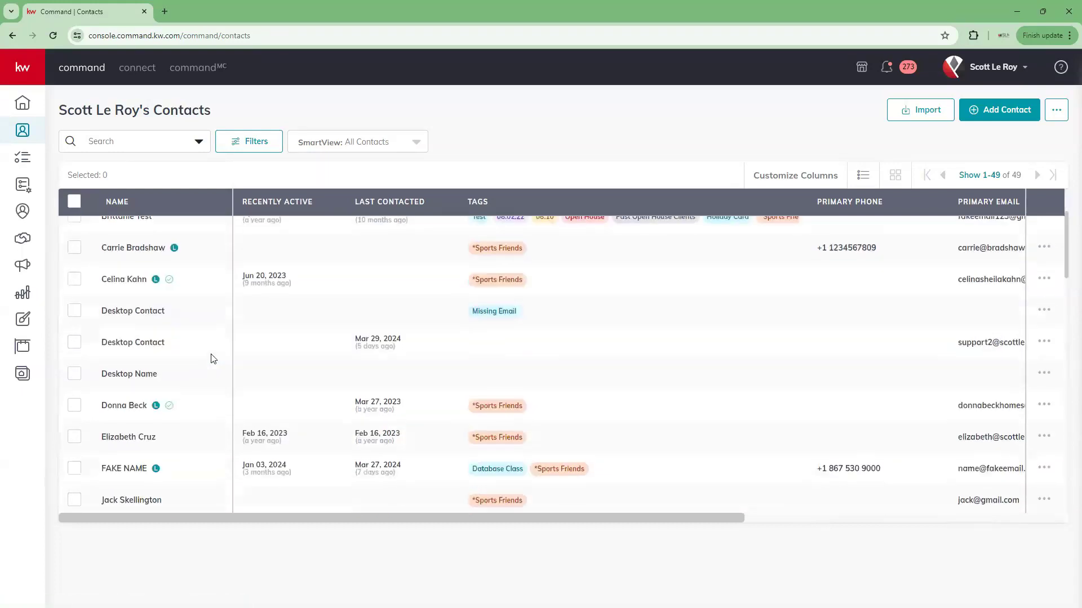
{"action": "scroll", "coordinate": [128, 438], "scroll_direction": "down", "scroll_amount": 4}
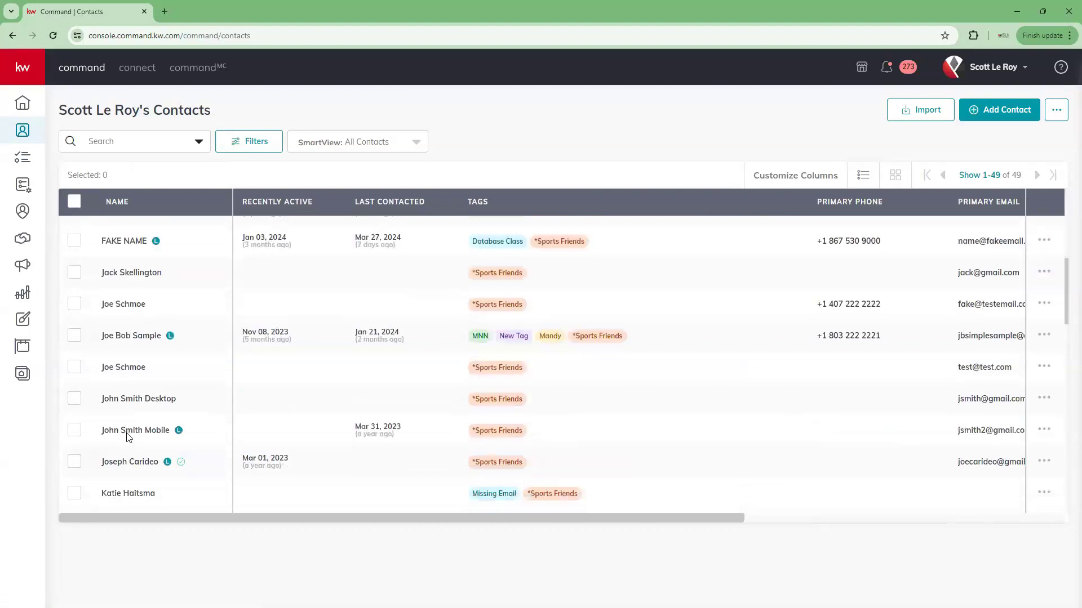
{"action": "scroll", "coordinate": [121, 422], "scroll_direction": "up", "scroll_amount": 6}
{"action": "left_click", "coordinate": [77, 358]}
{"action": "left_click", "coordinate": [78, 390]}
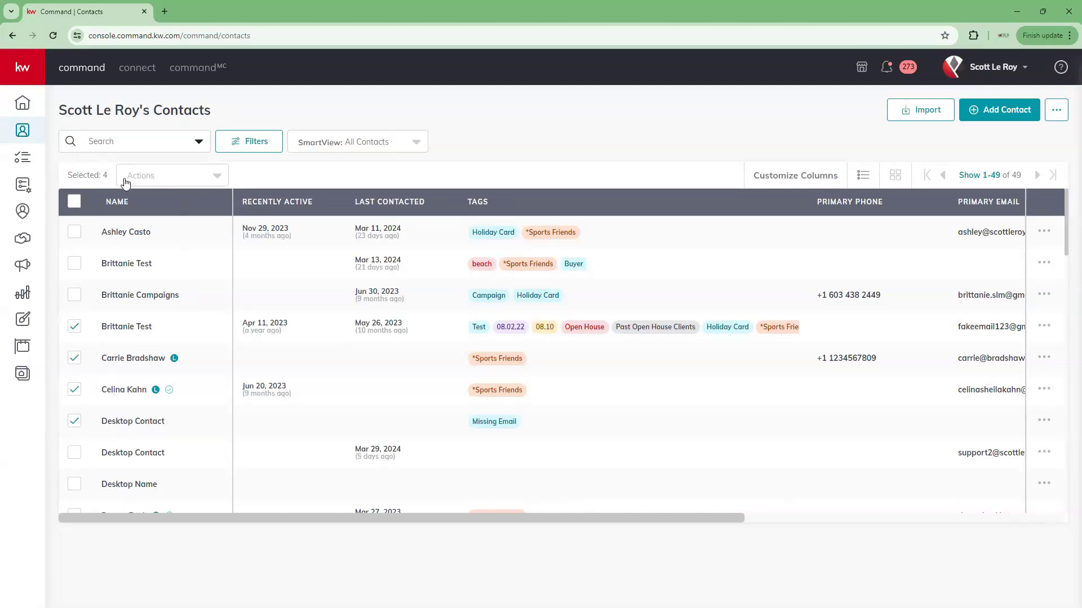
{"action": "left_click", "coordinate": [215, 177]}
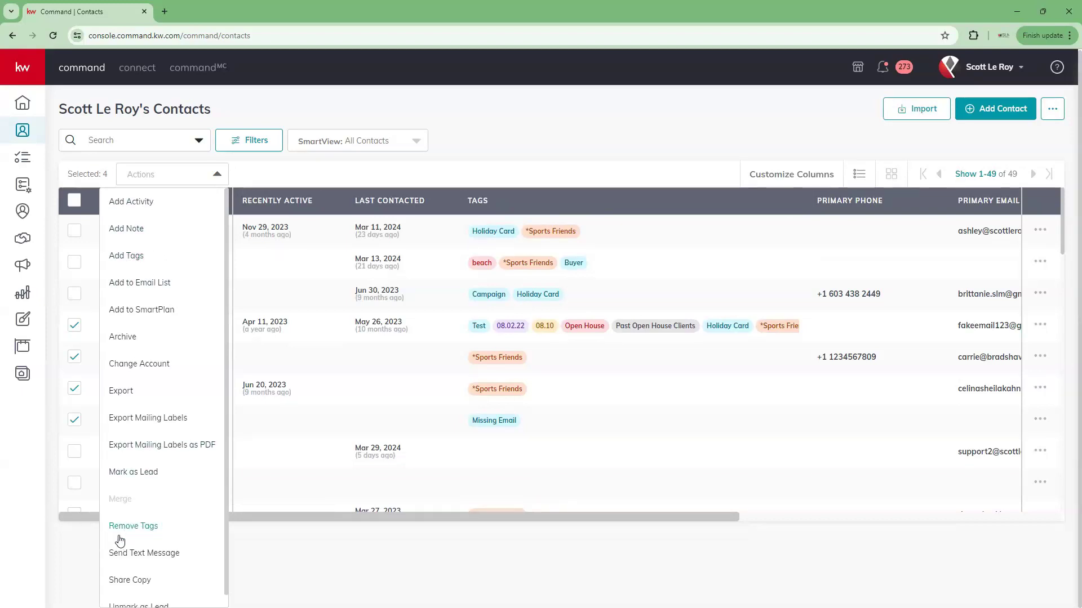
{"action": "left_click", "coordinate": [71, 553]}
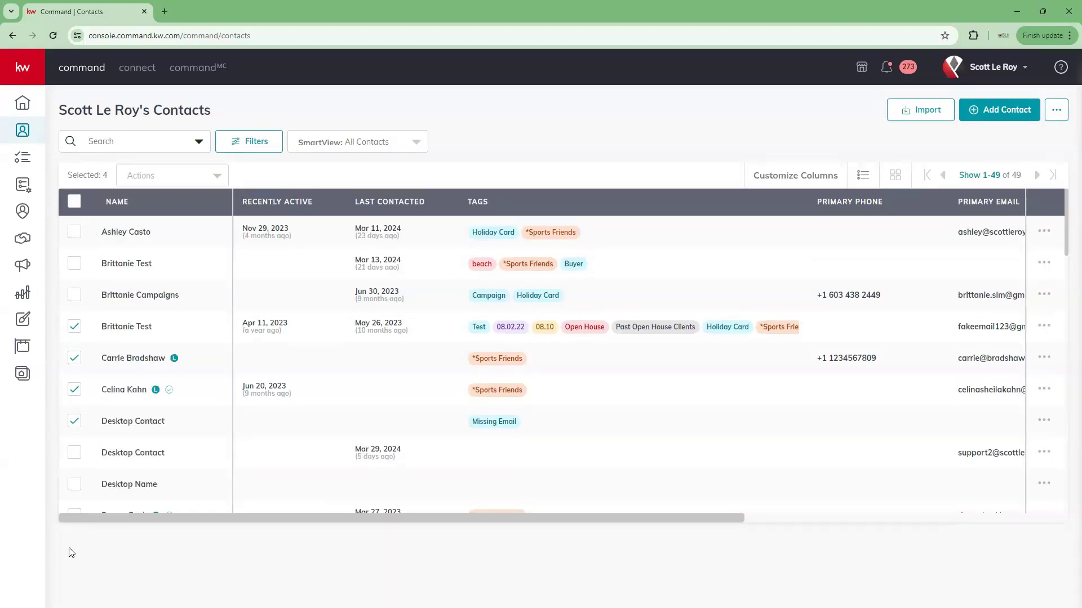
{"action": "left_click", "coordinate": [74, 326]}
{"action": "left_click", "coordinate": [75, 359]}
{"action": "left_click", "coordinate": [74, 391]}
{"action": "left_click", "coordinate": [74, 422]}
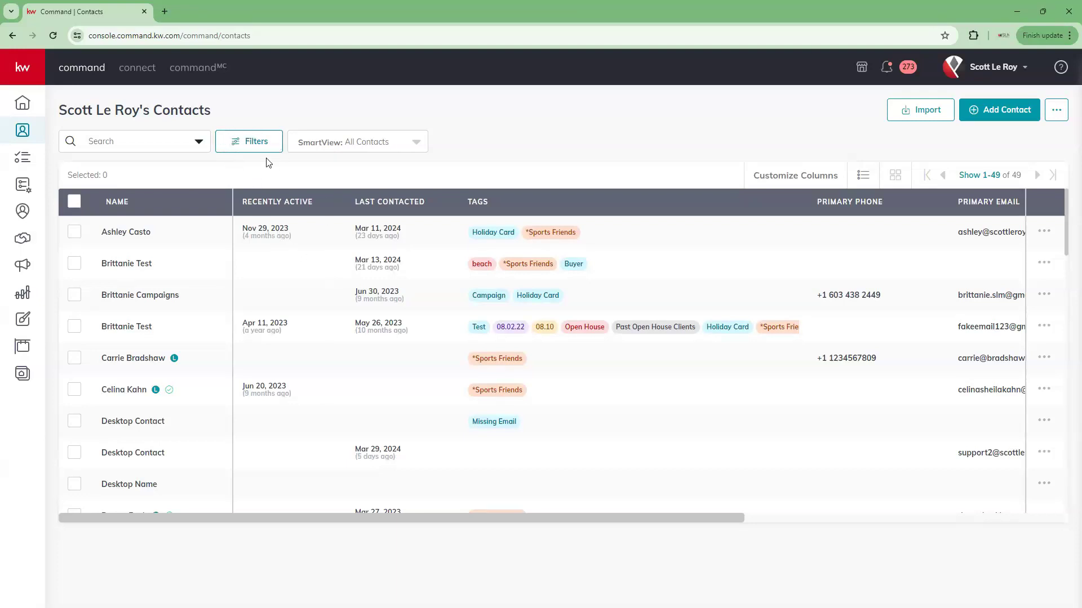
- Filter the contacts list by the #Test tag
{"action": "left_click", "coordinate": [250, 146]}
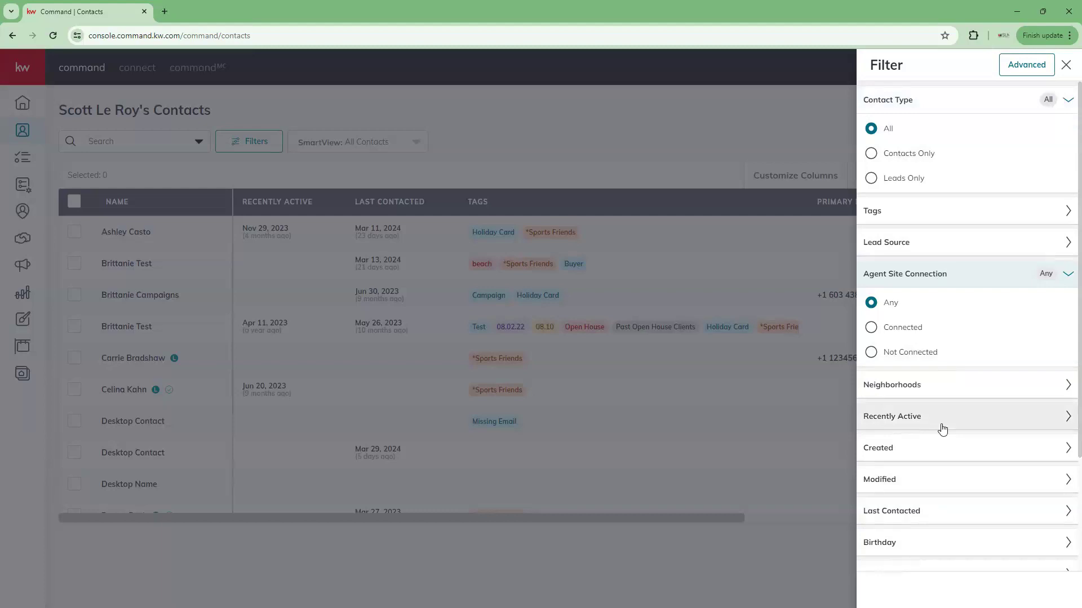
{"action": "left_click", "coordinate": [970, 114]}
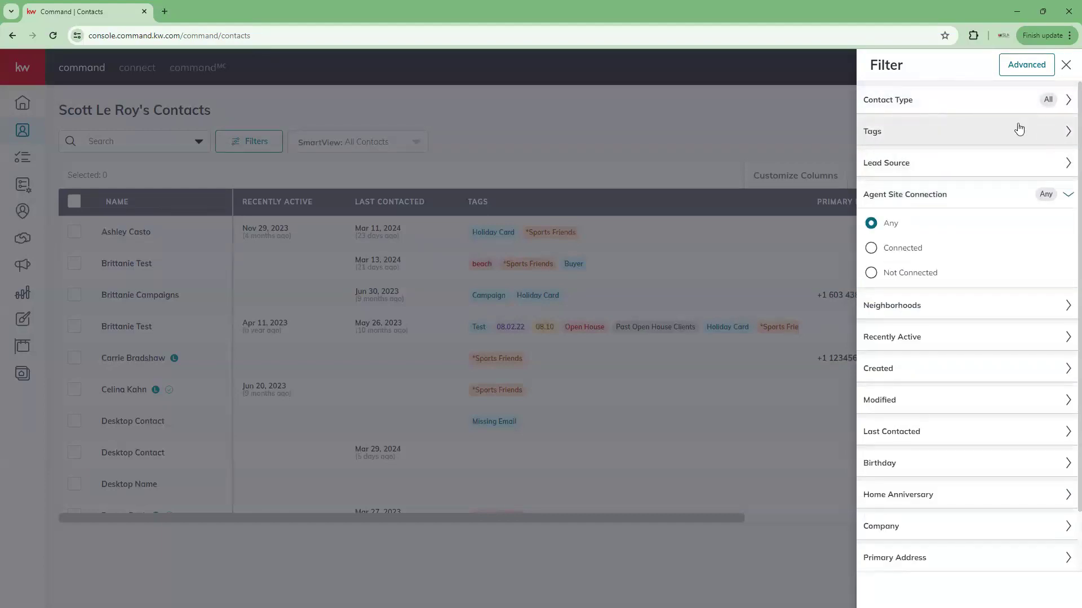
{"action": "left_click", "coordinate": [970, 135]}
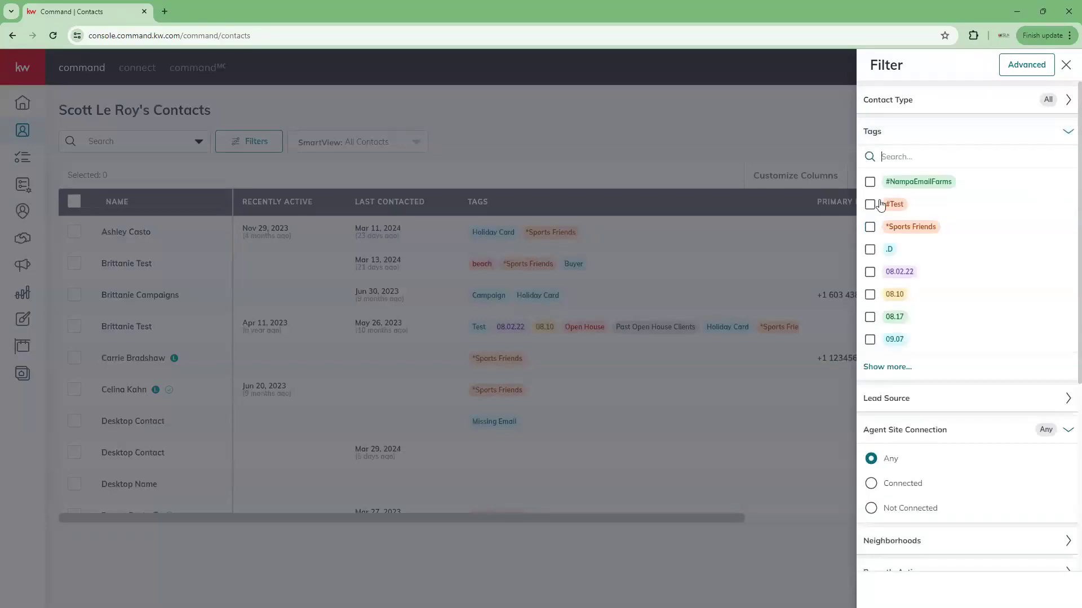
{"action": "scroll", "coordinate": [873, 248], "scroll_direction": "down", "scroll_amount": 2}
{"action": "scroll", "coordinate": [874, 249], "scroll_direction": "up", "scroll_amount": 2}
{"action": "scroll", "coordinate": [873, 250], "scroll_direction": "up", "scroll_amount": 1}
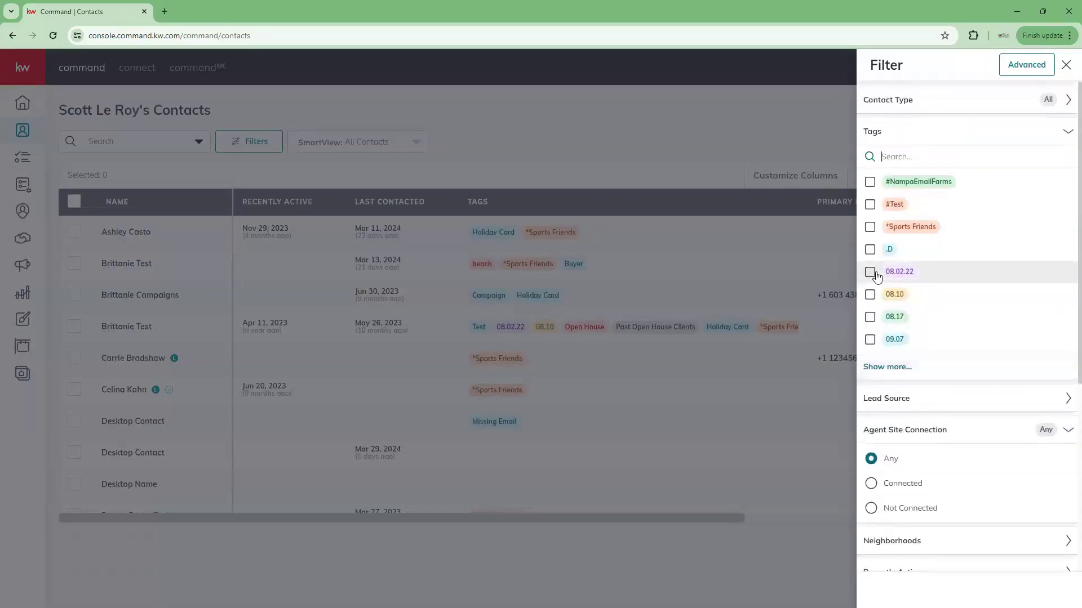
{"action": "left_click", "coordinate": [870, 205]}
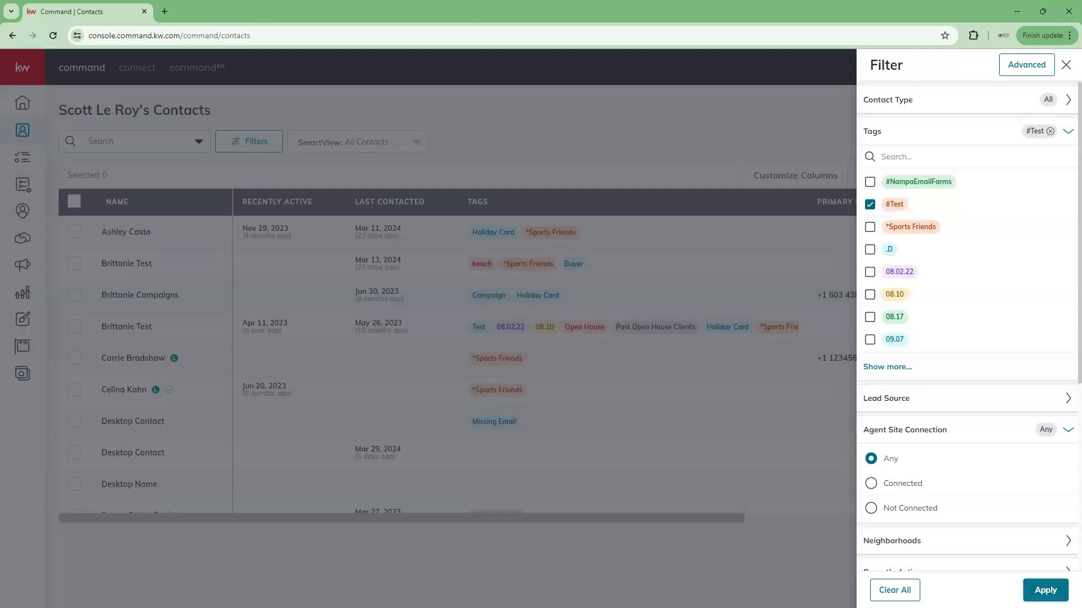
{"action": "left_click", "coordinate": [1045, 590]}
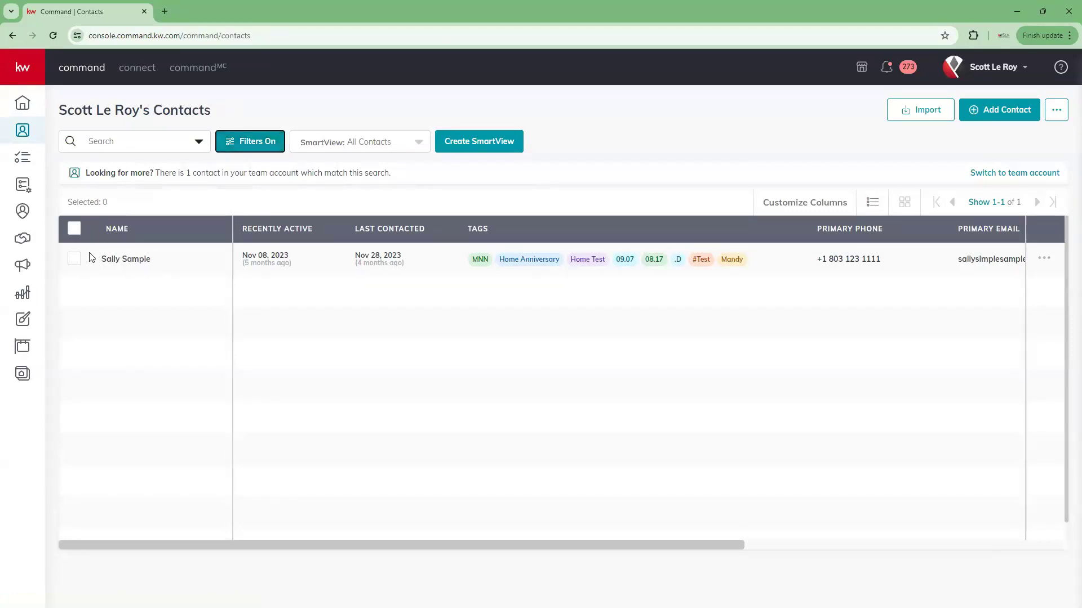
- Clear all filters from the contacts list and check the Tags column of the full list
{"action": "left_click", "coordinate": [242, 148]}
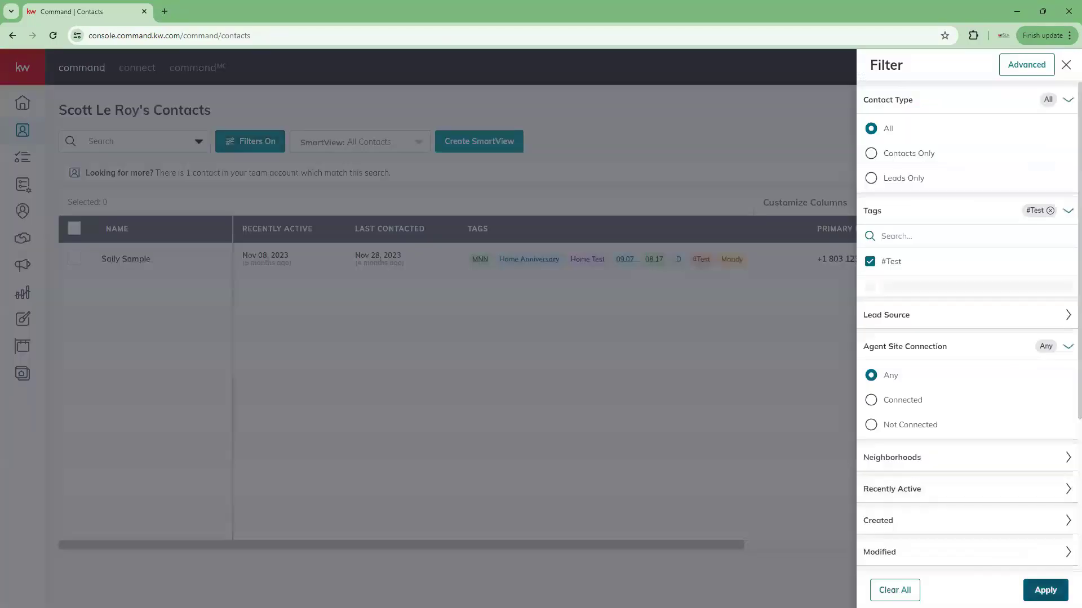
{"action": "left_click", "coordinate": [895, 590]}
{"action": "left_click", "coordinate": [1046, 590]}
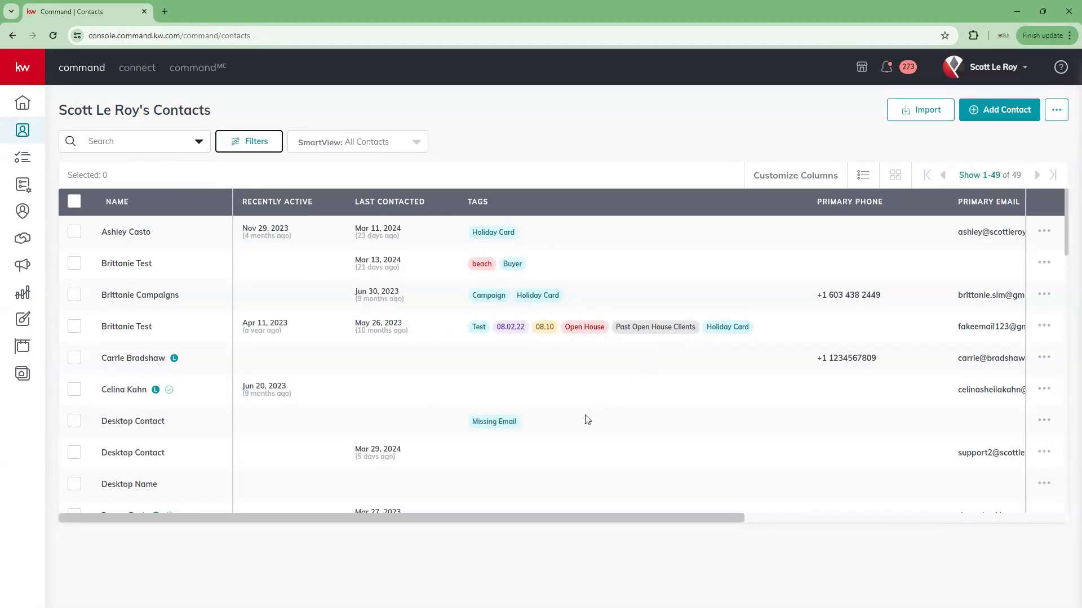
{"action": "scroll", "coordinate": [587, 420], "scroll_direction": "down", "scroll_amount": 10}
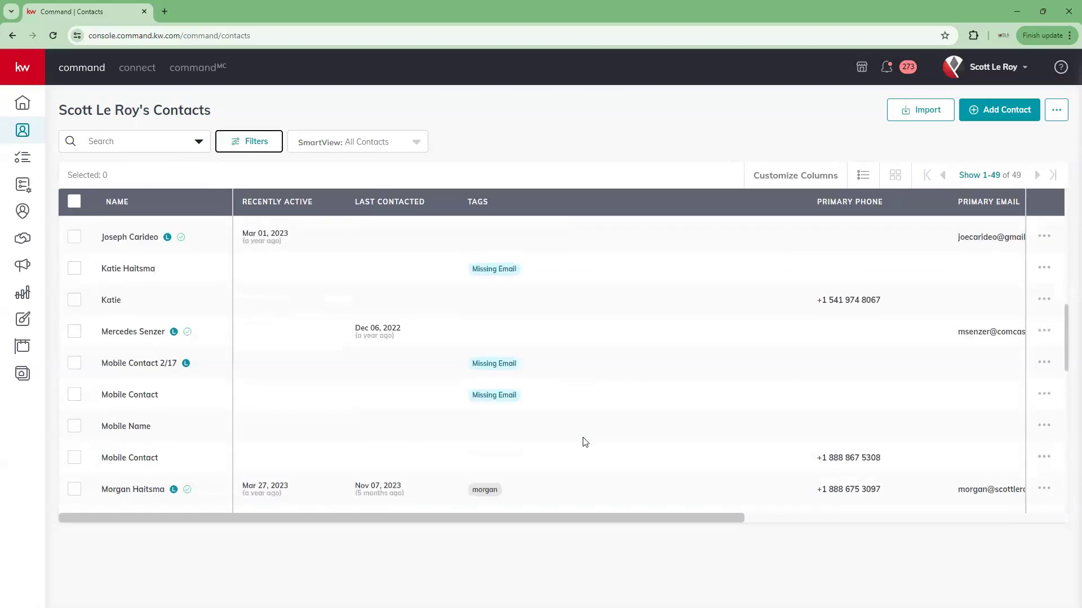
{"action": "scroll", "coordinate": [584, 442], "scroll_direction": "up", "scroll_amount": 10}
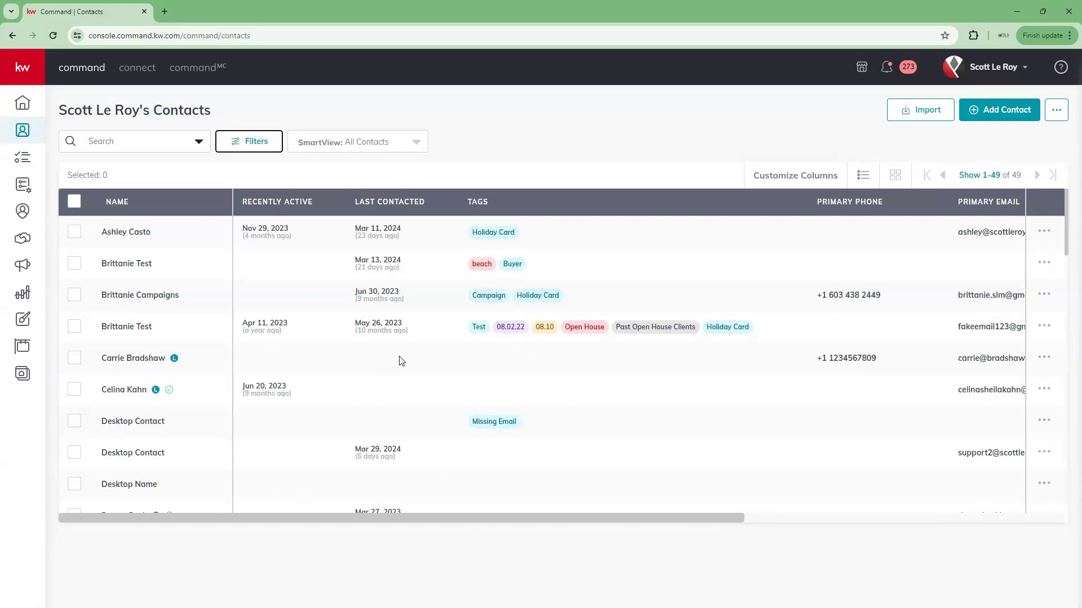
- Open the contact tagged beach and Buyer for editing and show the fields for adding a relationship
{"action": "left_click", "coordinate": [134, 264]}
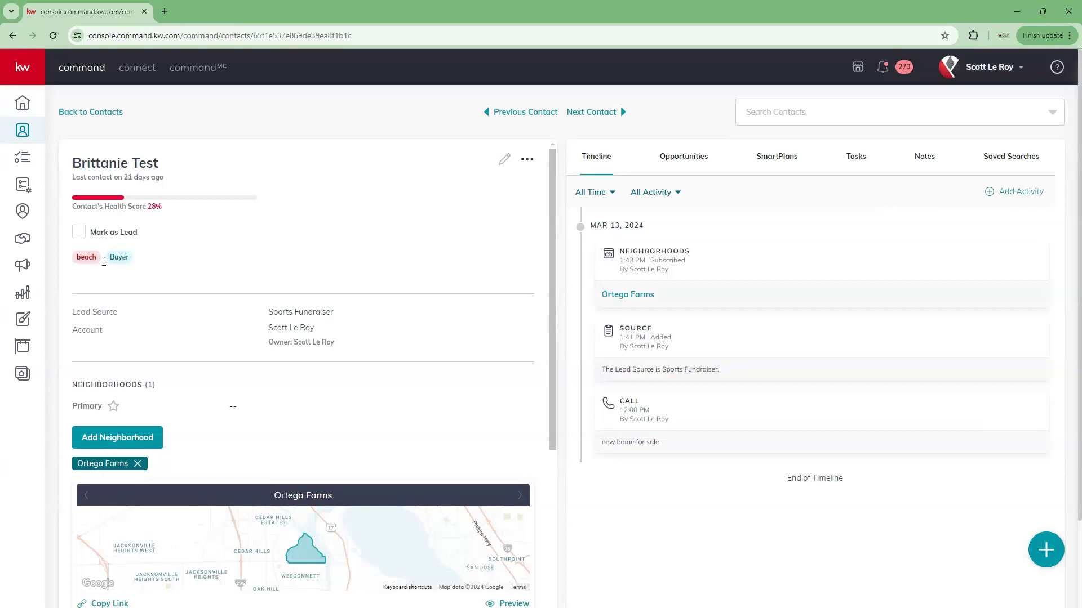
{"action": "left_click", "coordinate": [504, 161]}
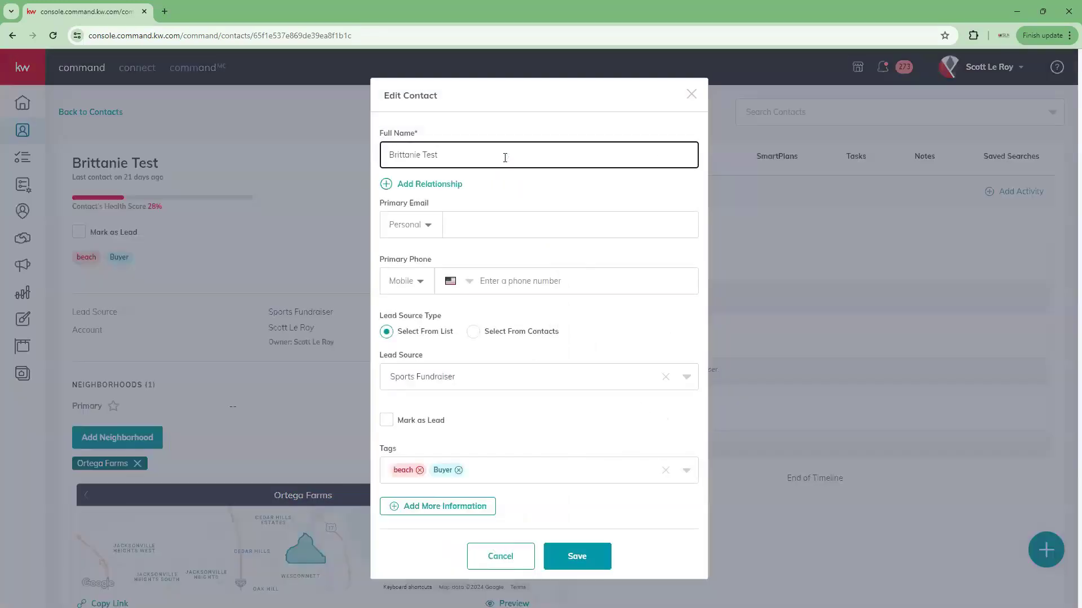
{"action": "left_click", "coordinate": [430, 184]}
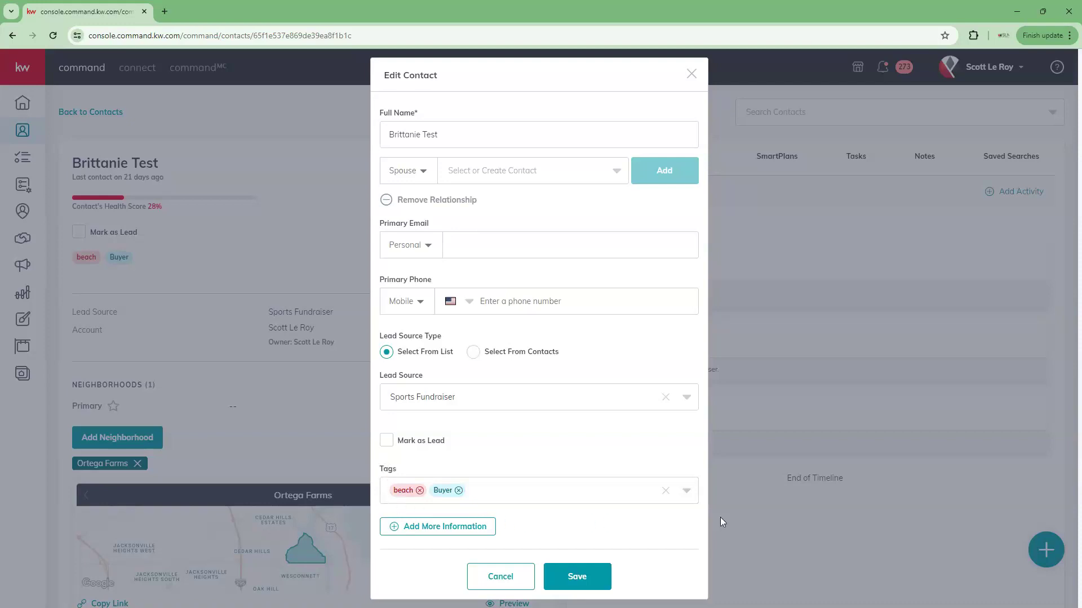
- Look through the contact's available tags, then create a custom tag named sport in gray and add it to the contact
{"action": "left_click", "coordinate": [514, 491]}
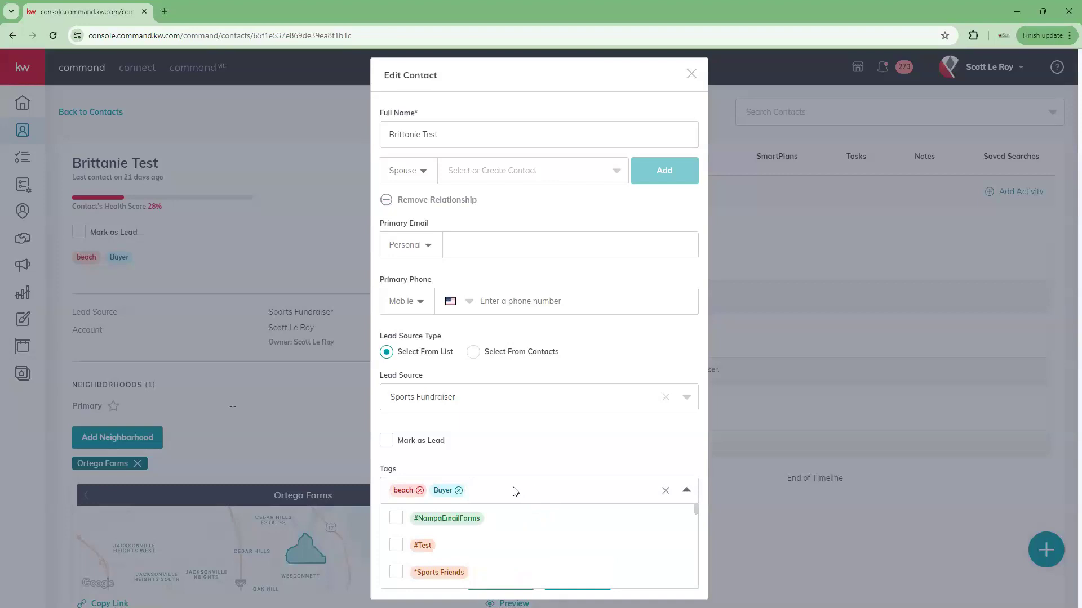
{"action": "scroll", "coordinate": [409, 538], "scroll_direction": "down", "scroll_amount": 3}
{"action": "scroll", "coordinate": [407, 548], "scroll_direction": "up", "scroll_amount": 4}
{"action": "type", "text": "sport"}
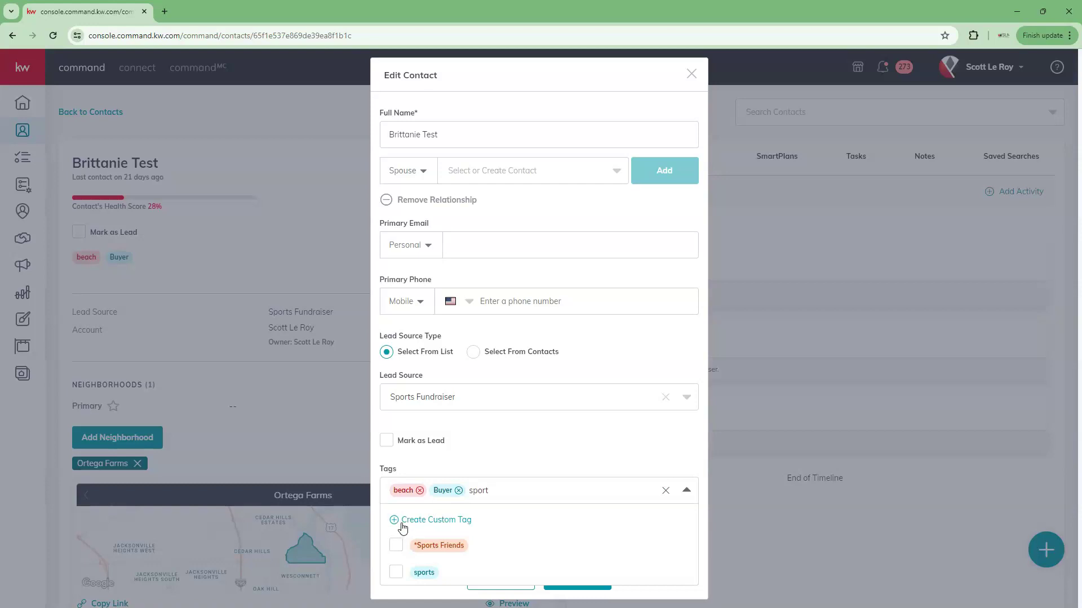
{"action": "left_click", "coordinate": [440, 523]}
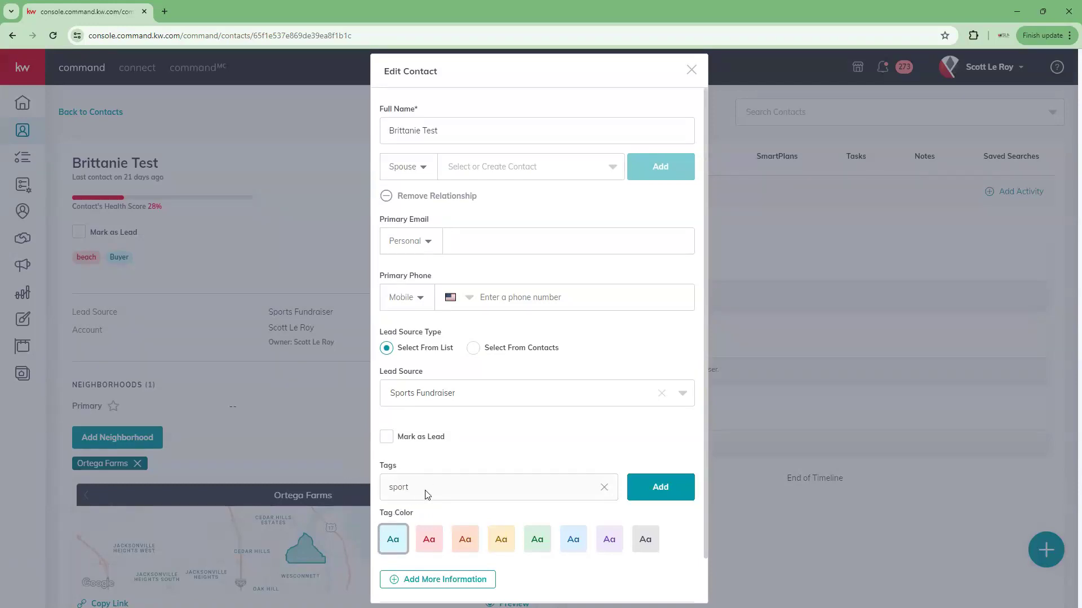
{"action": "left_click", "coordinate": [428, 544]}
{"action": "left_click", "coordinate": [648, 546]}
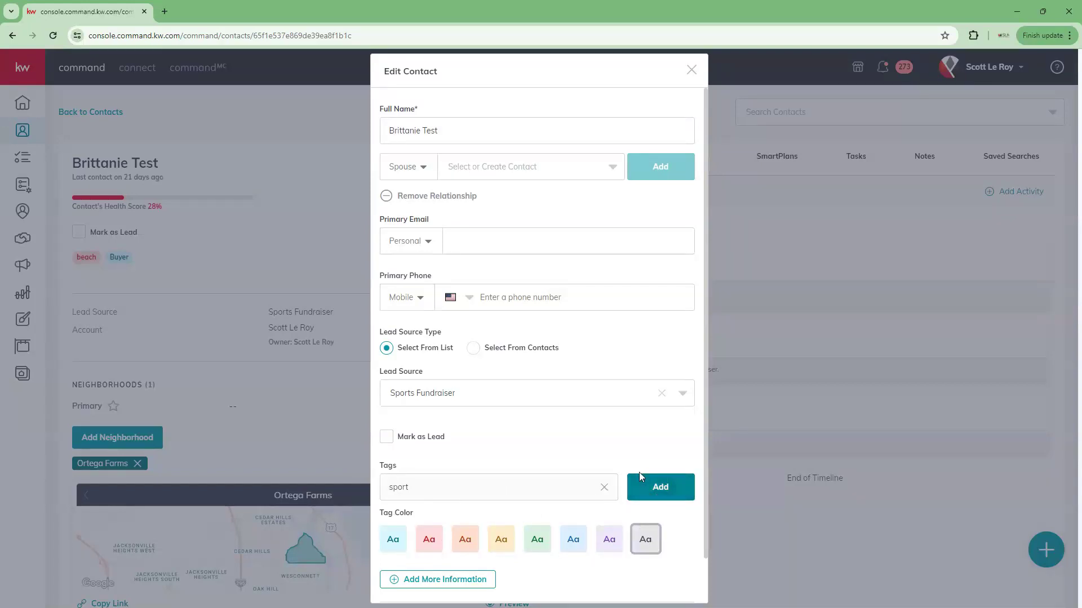
{"action": "left_click", "coordinate": [673, 494]}
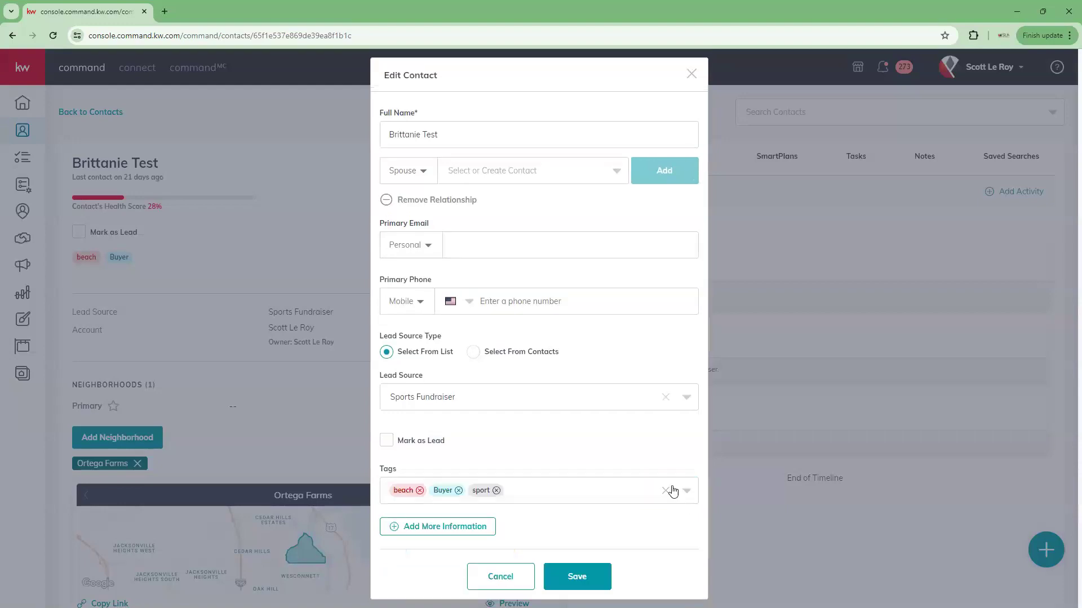
- Remove the sport tag from the contact and save the contact
{"action": "left_click", "coordinate": [497, 490]}
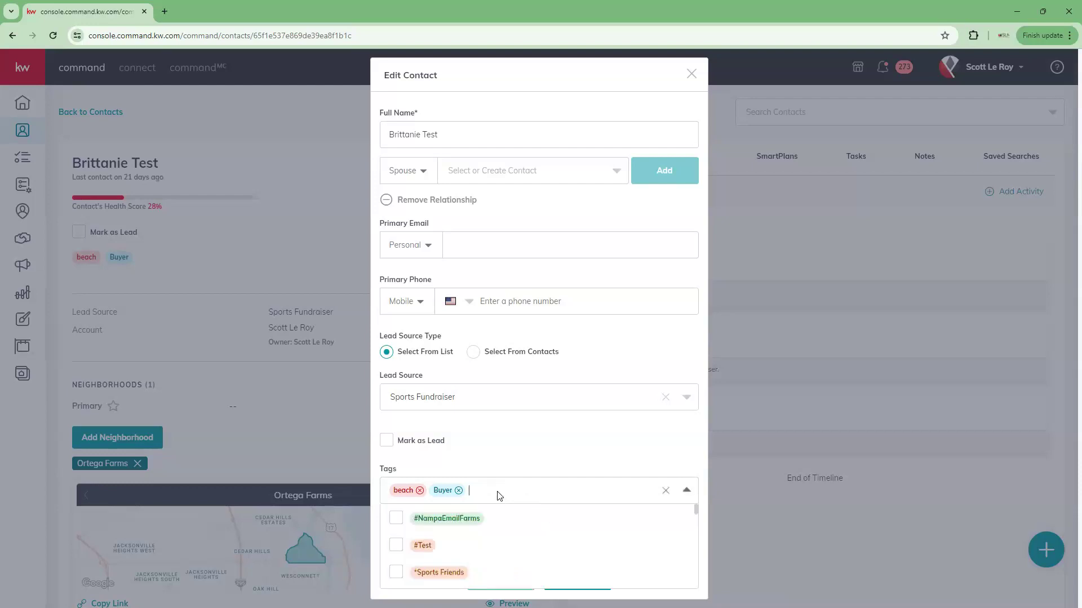
{"action": "left_click", "coordinate": [536, 459]}
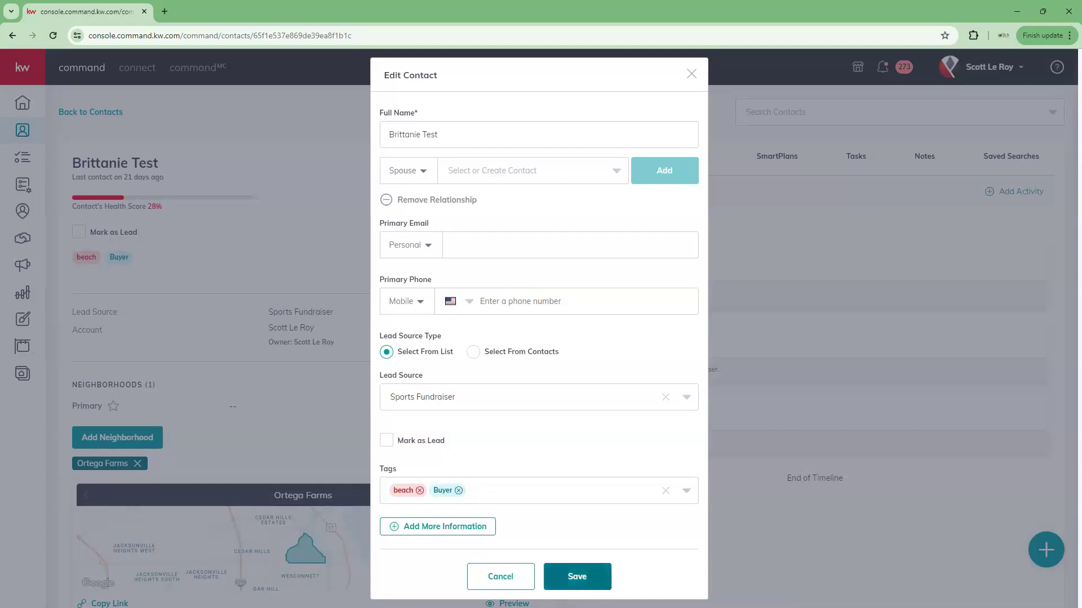
{"action": "left_click", "coordinate": [577, 576]}
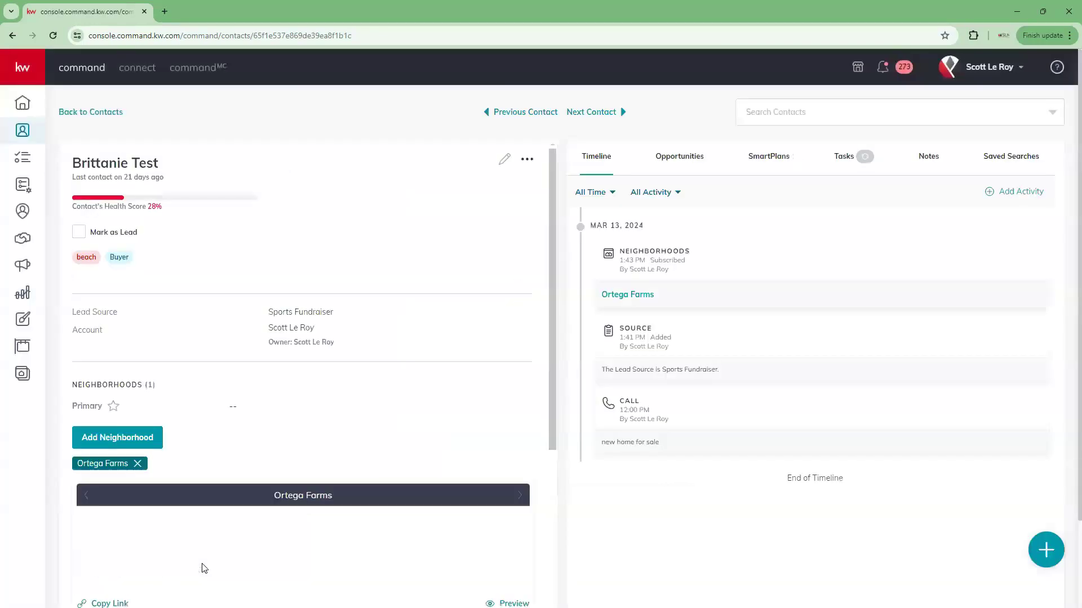